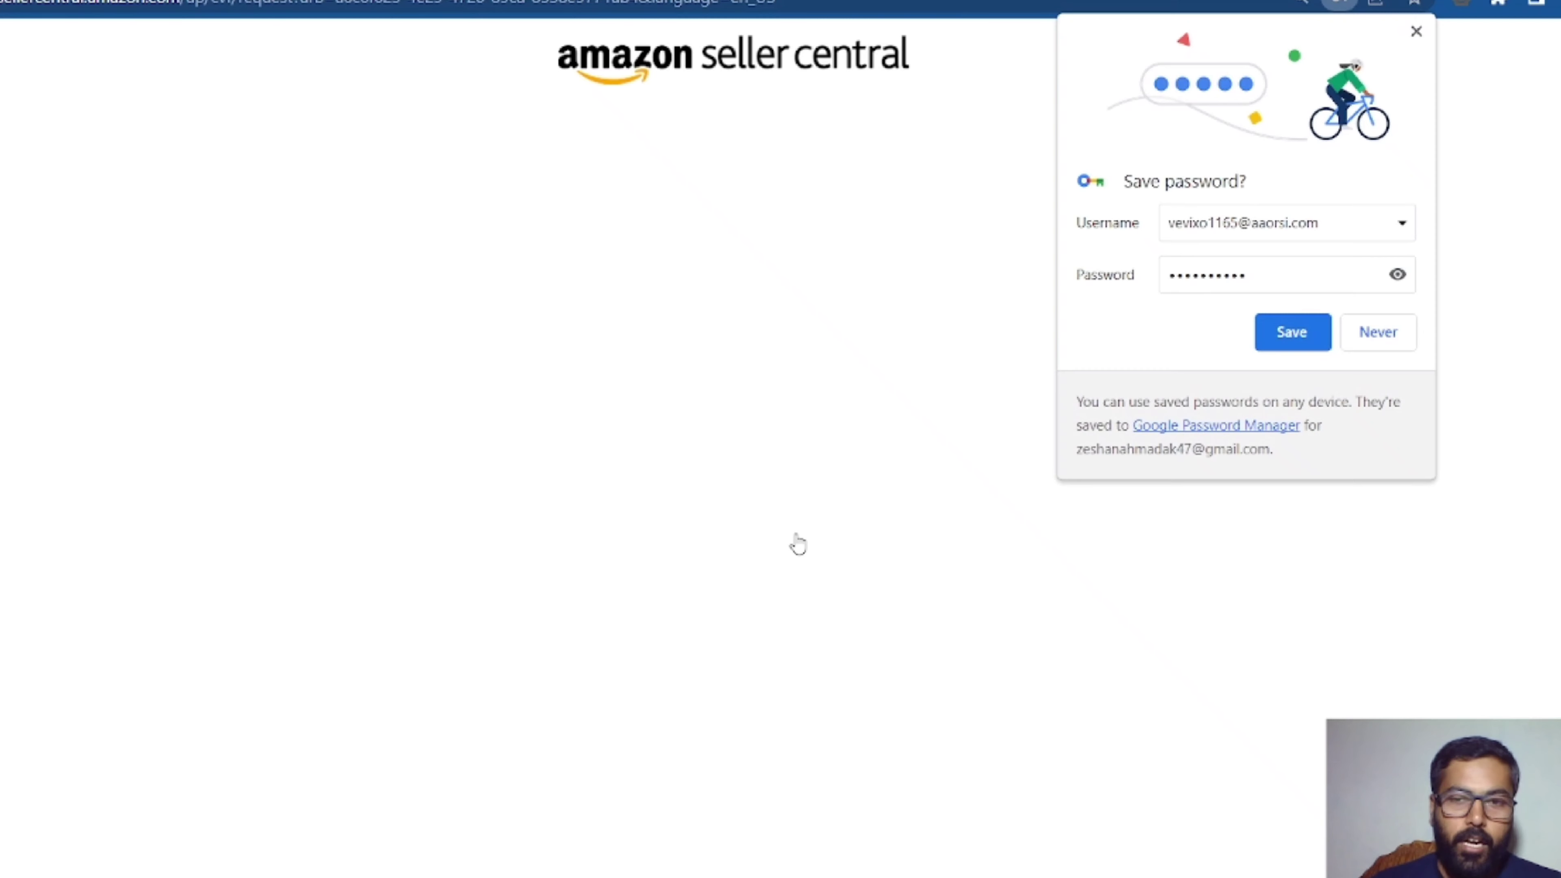
# Decline saving the account password in the browser and solve the cube puzzle that protects the account.
pyautogui.click(1383, 333)
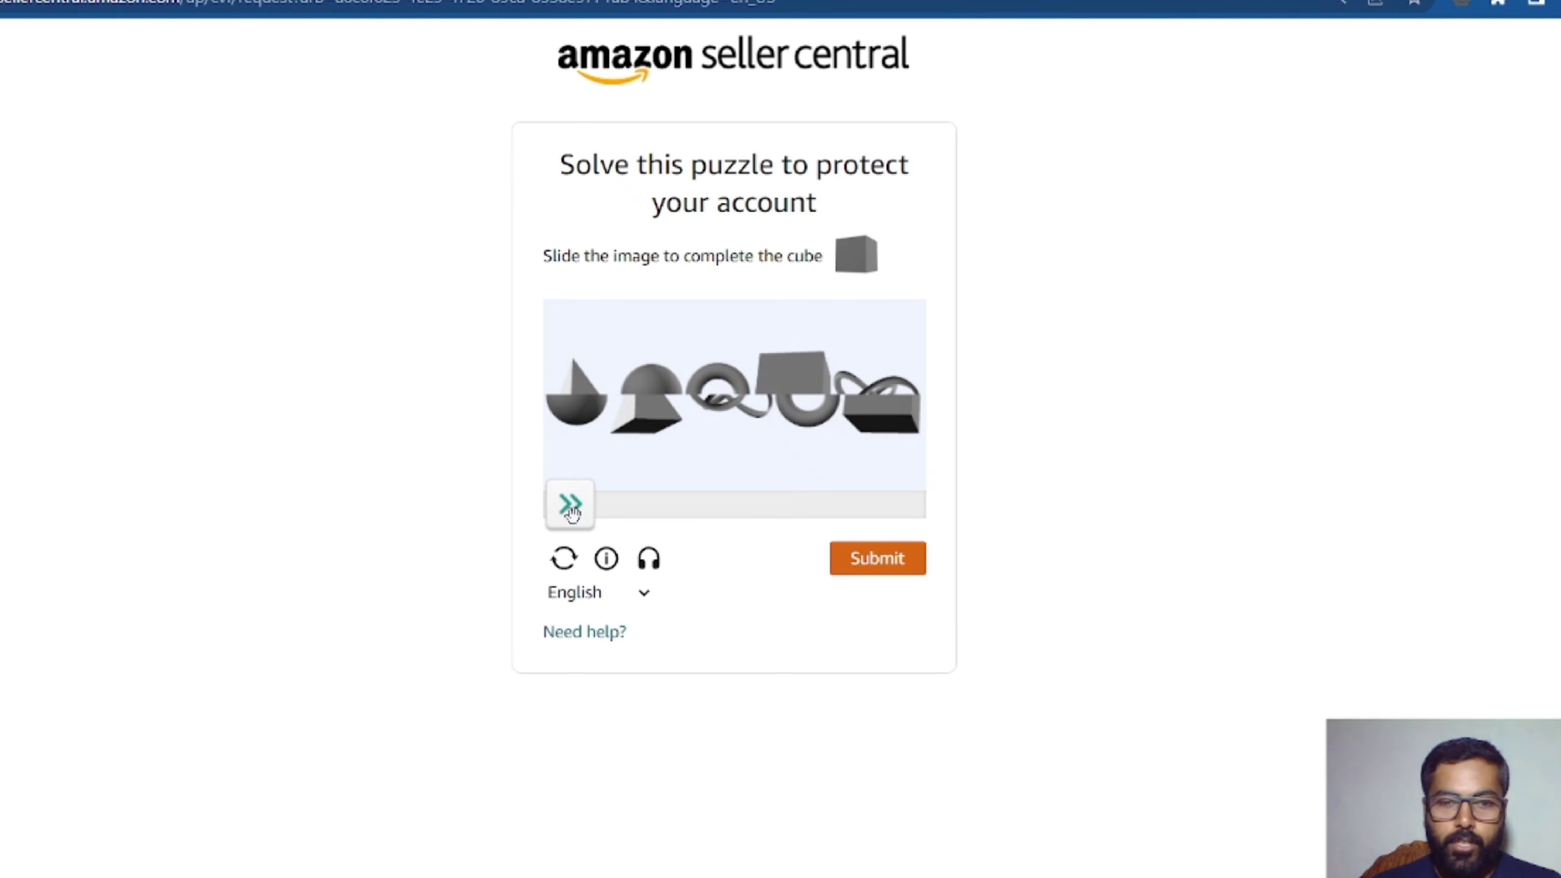
pyautogui.moveTo(571, 511); pyautogui.dragTo(822, 502)
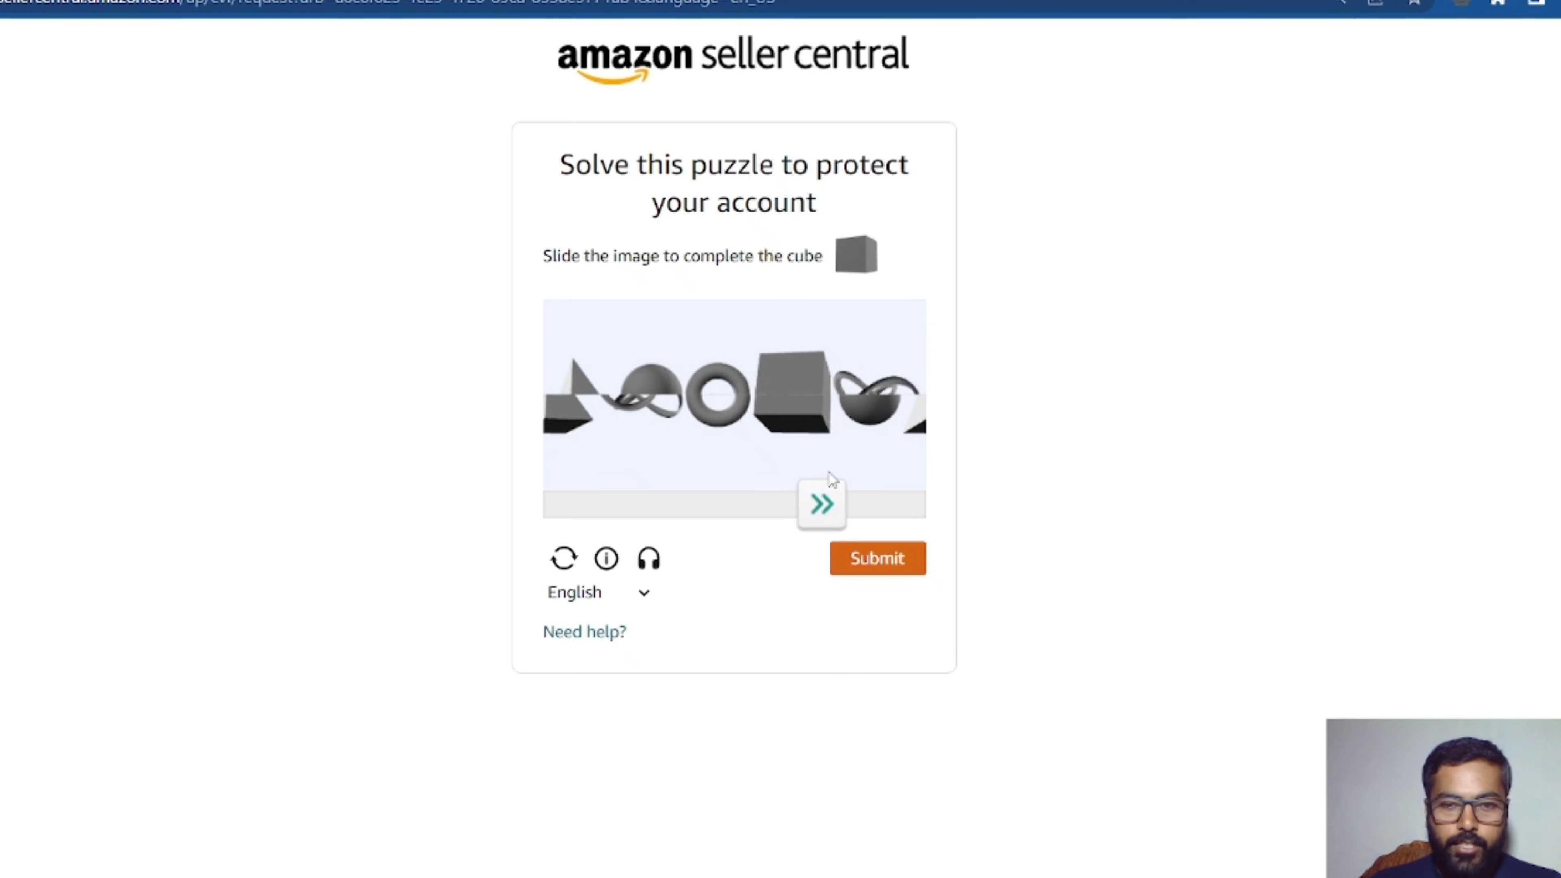
pyautogui.click(878, 564)
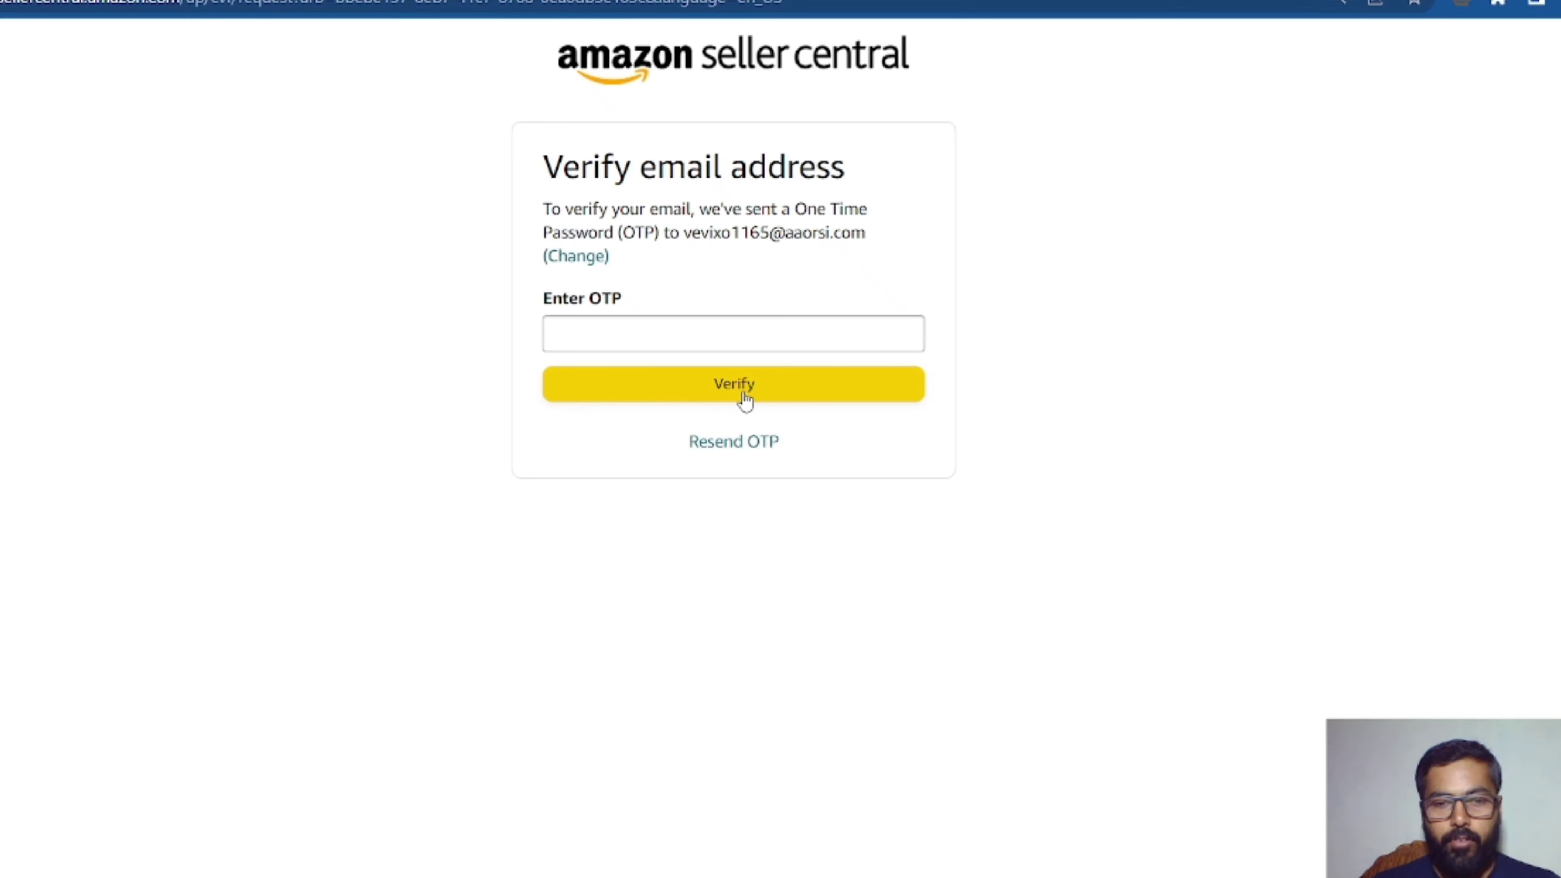
# Paste the emailed one-time password into the email verification form and verify the address.
pyautogui.rightClick(656, 325)
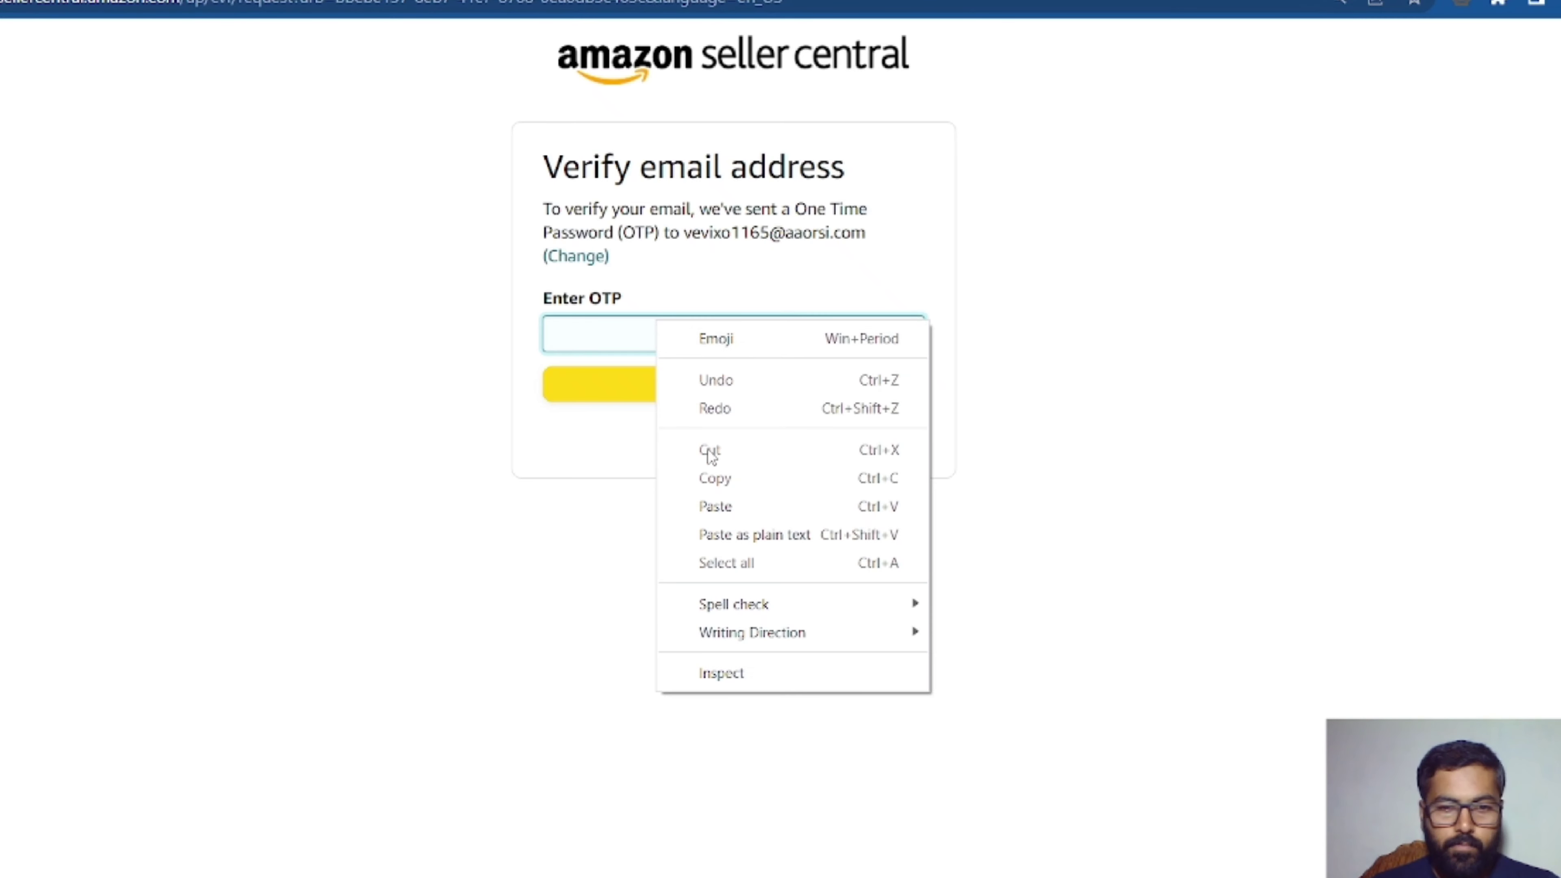
pyautogui.click(716, 501)
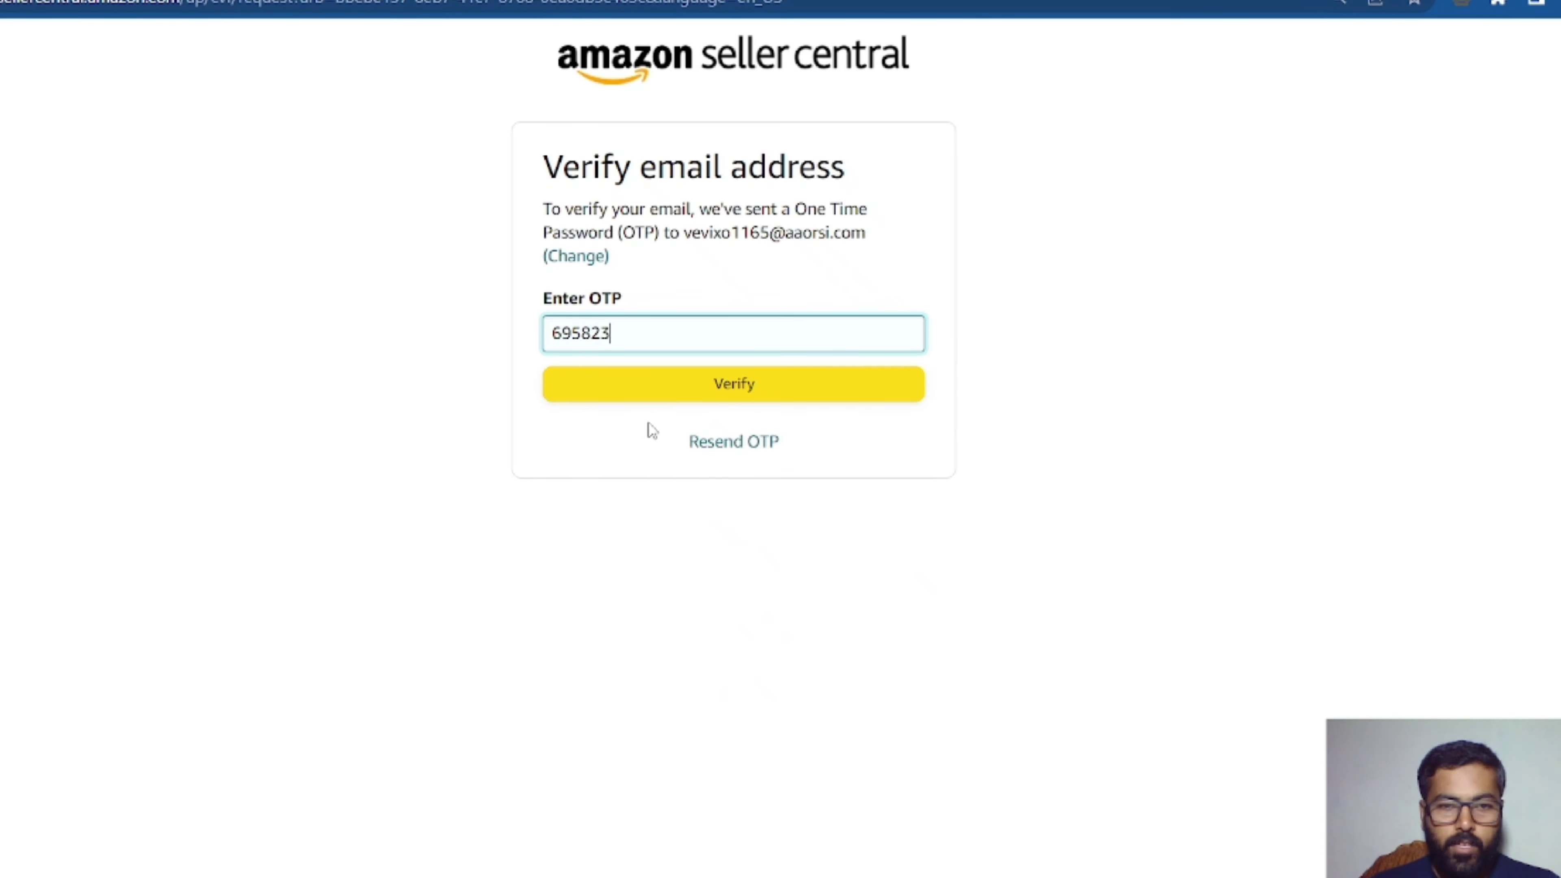
pyautogui.click(663, 394)
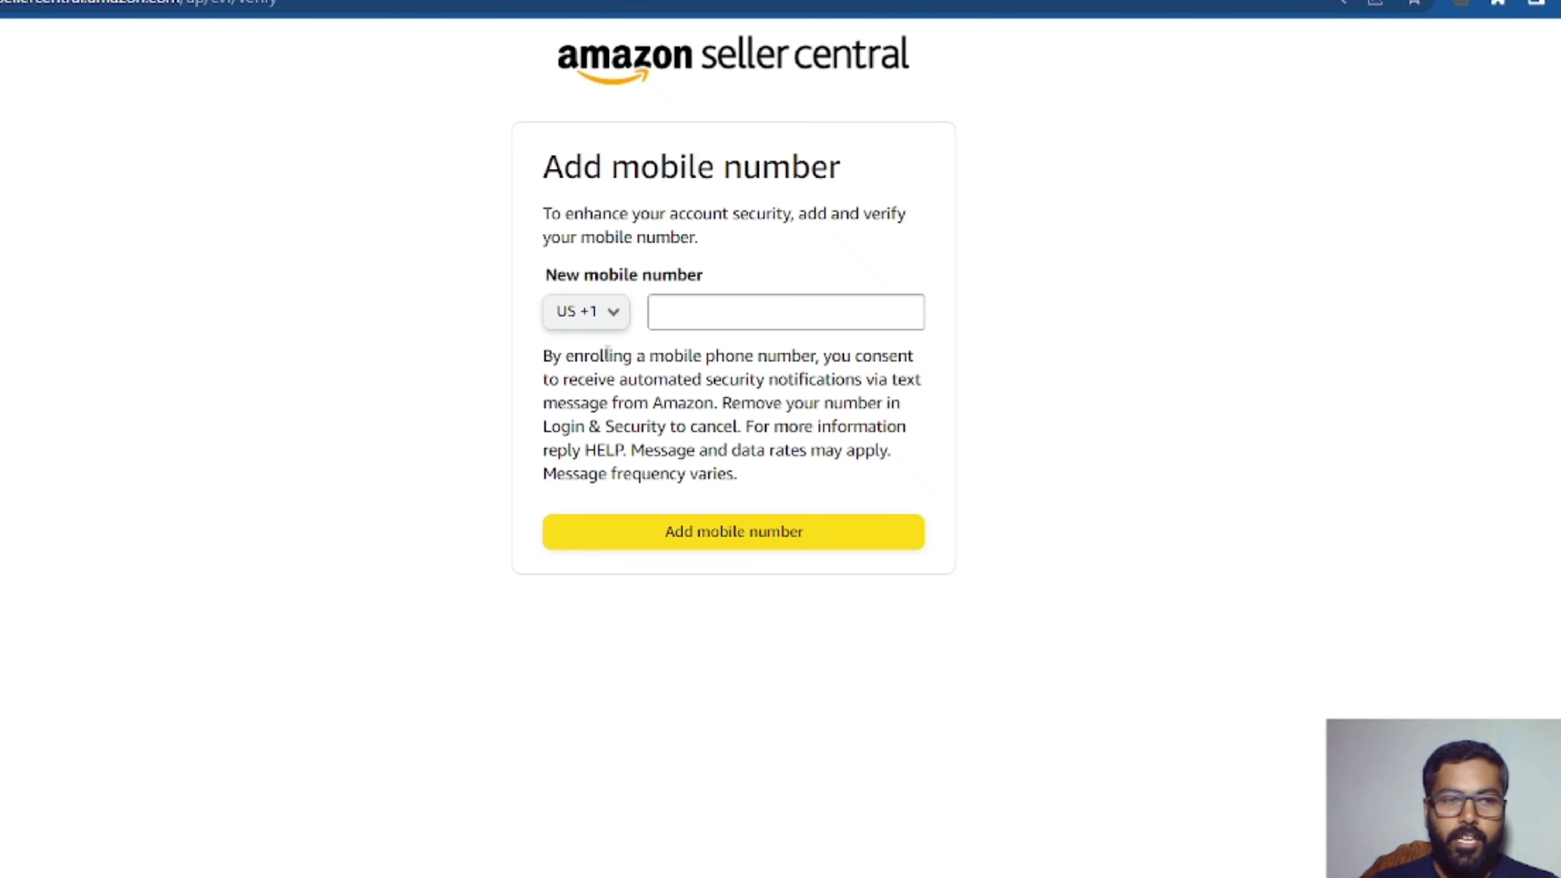
# Add a mobile number, enter the one-time password sent to it, and create the Amazon account.
pyautogui.click(627, 321)
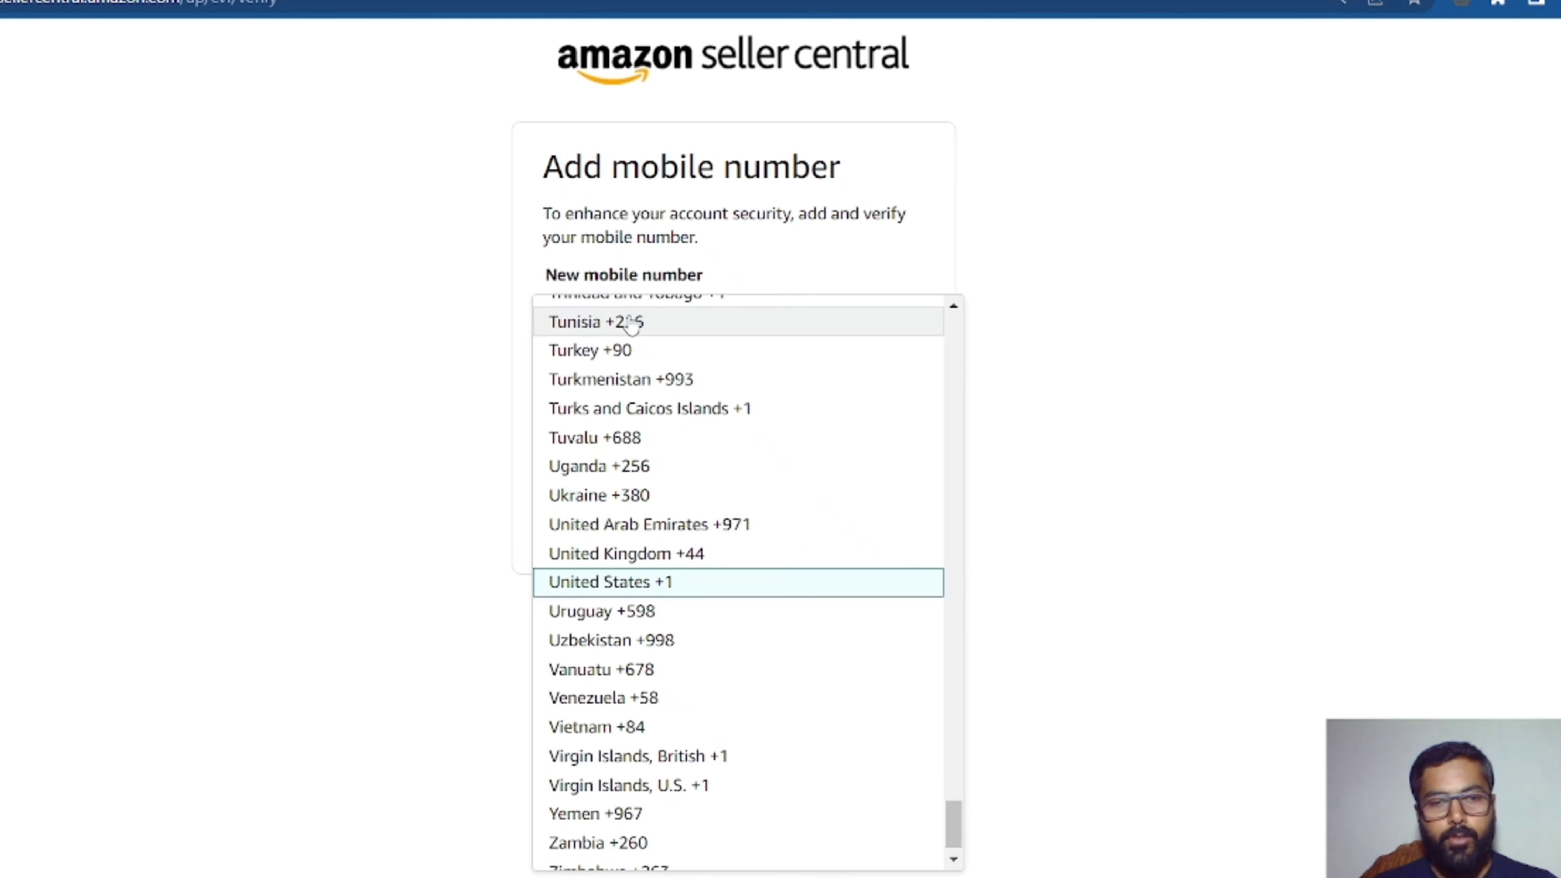
pyautogui.press('Escape')
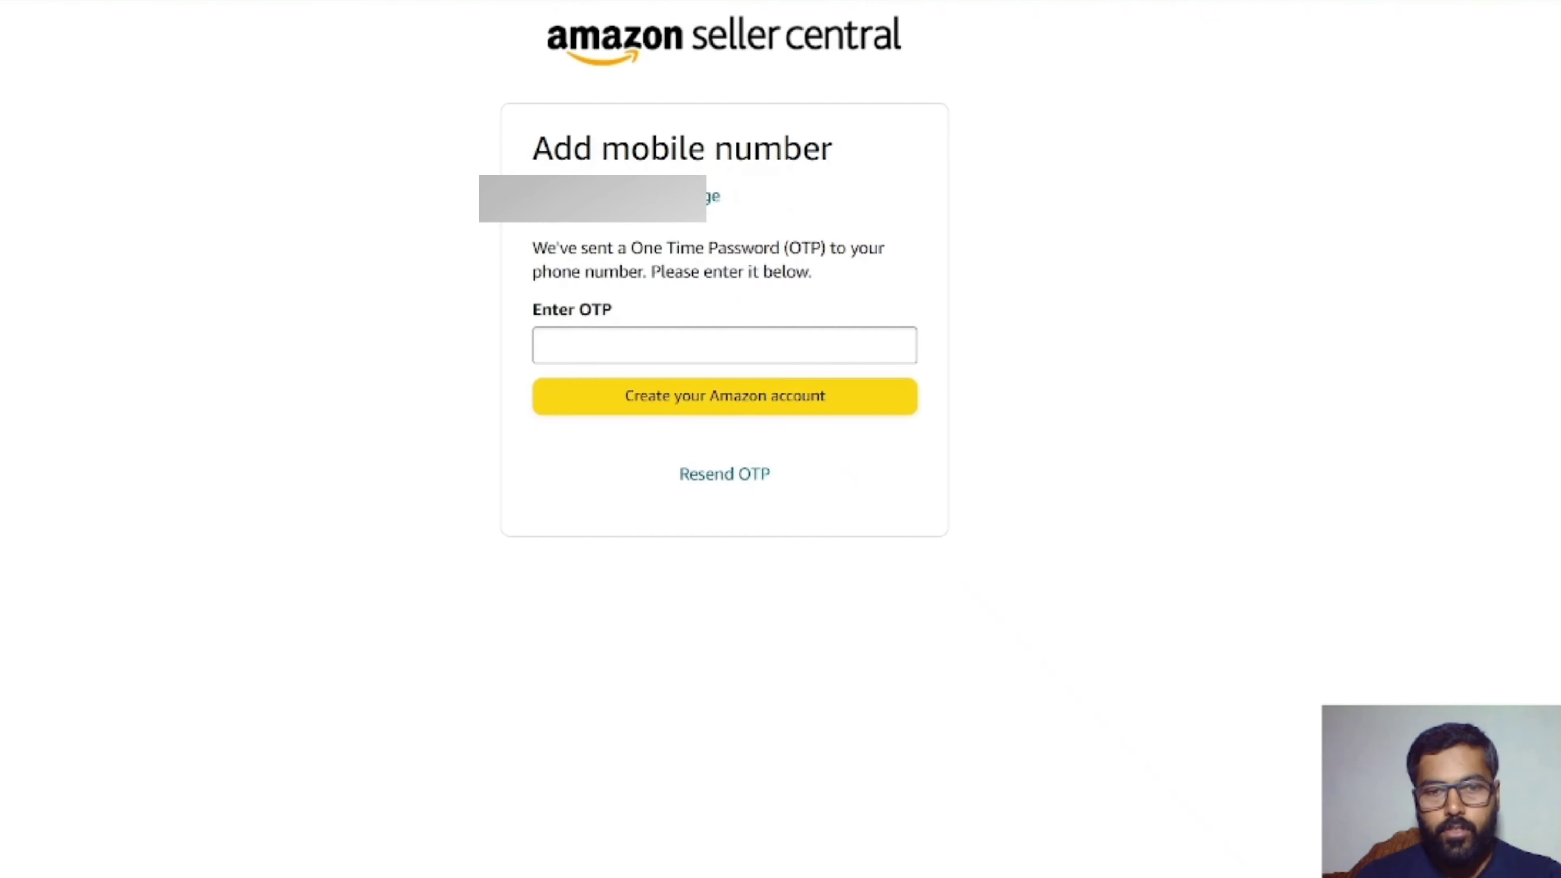
pyautogui.click(544, 345)
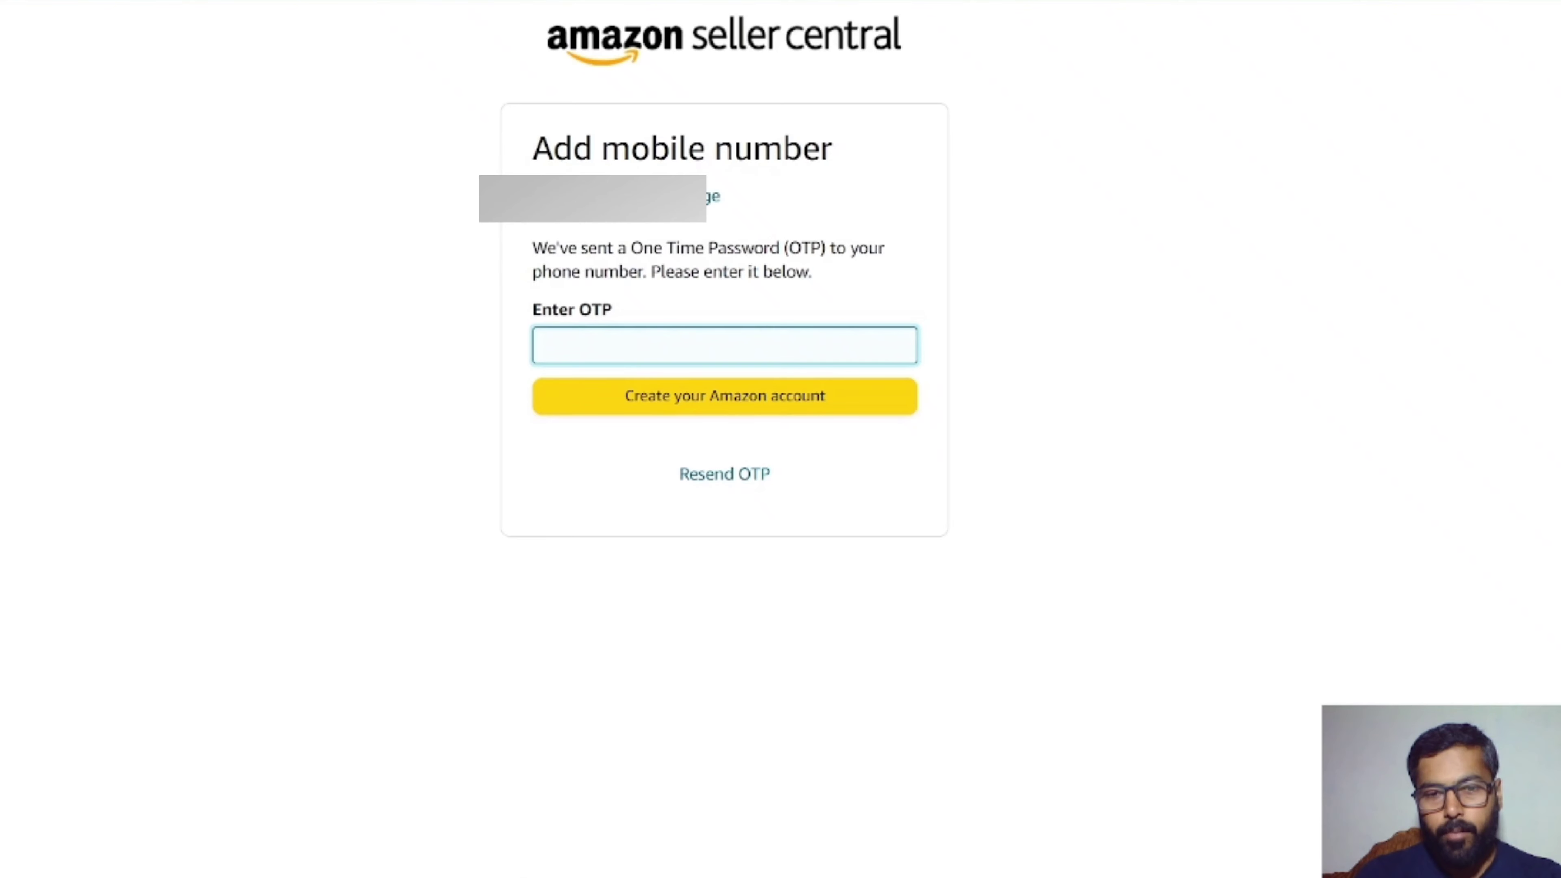
pyautogui.hotkey('ctrl', 'v')
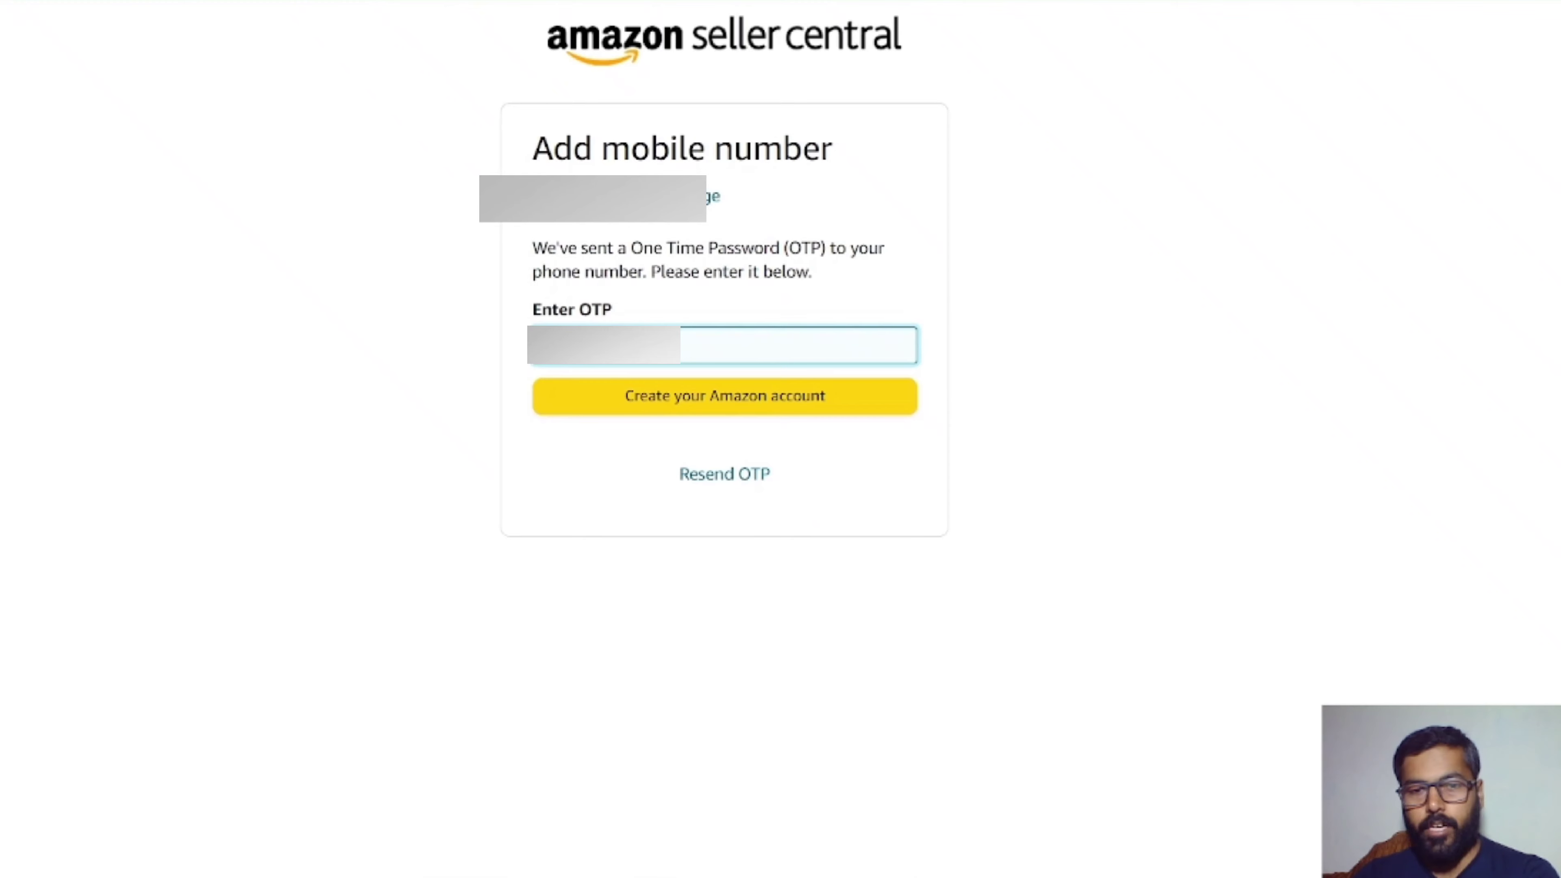
pyautogui.press('Return')
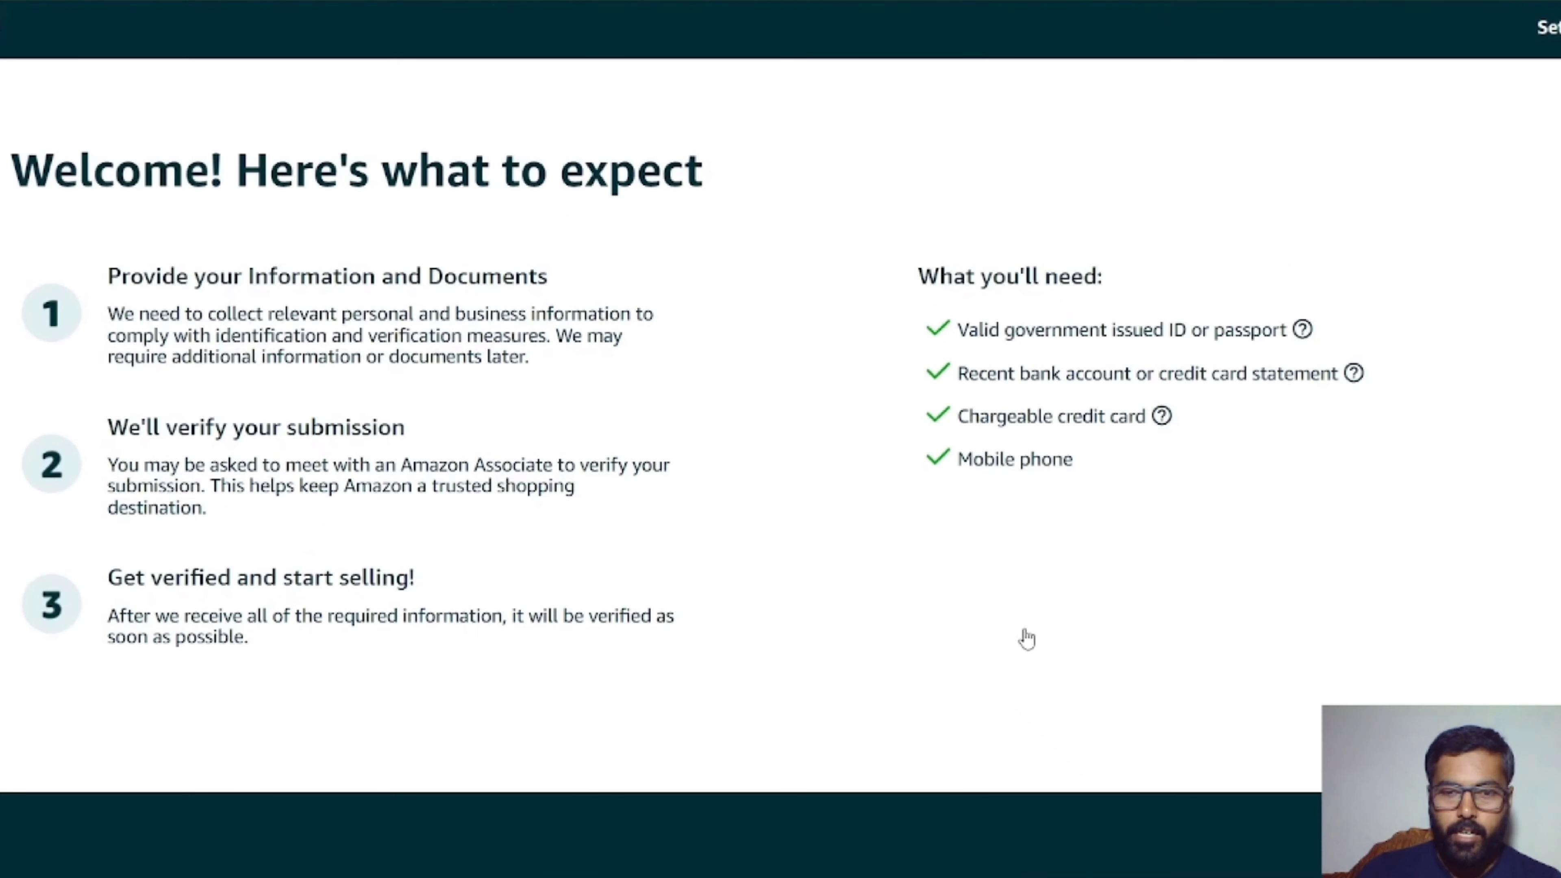
# Begin the seller registration and set the business location to United States.
pyautogui.click(896, 718)
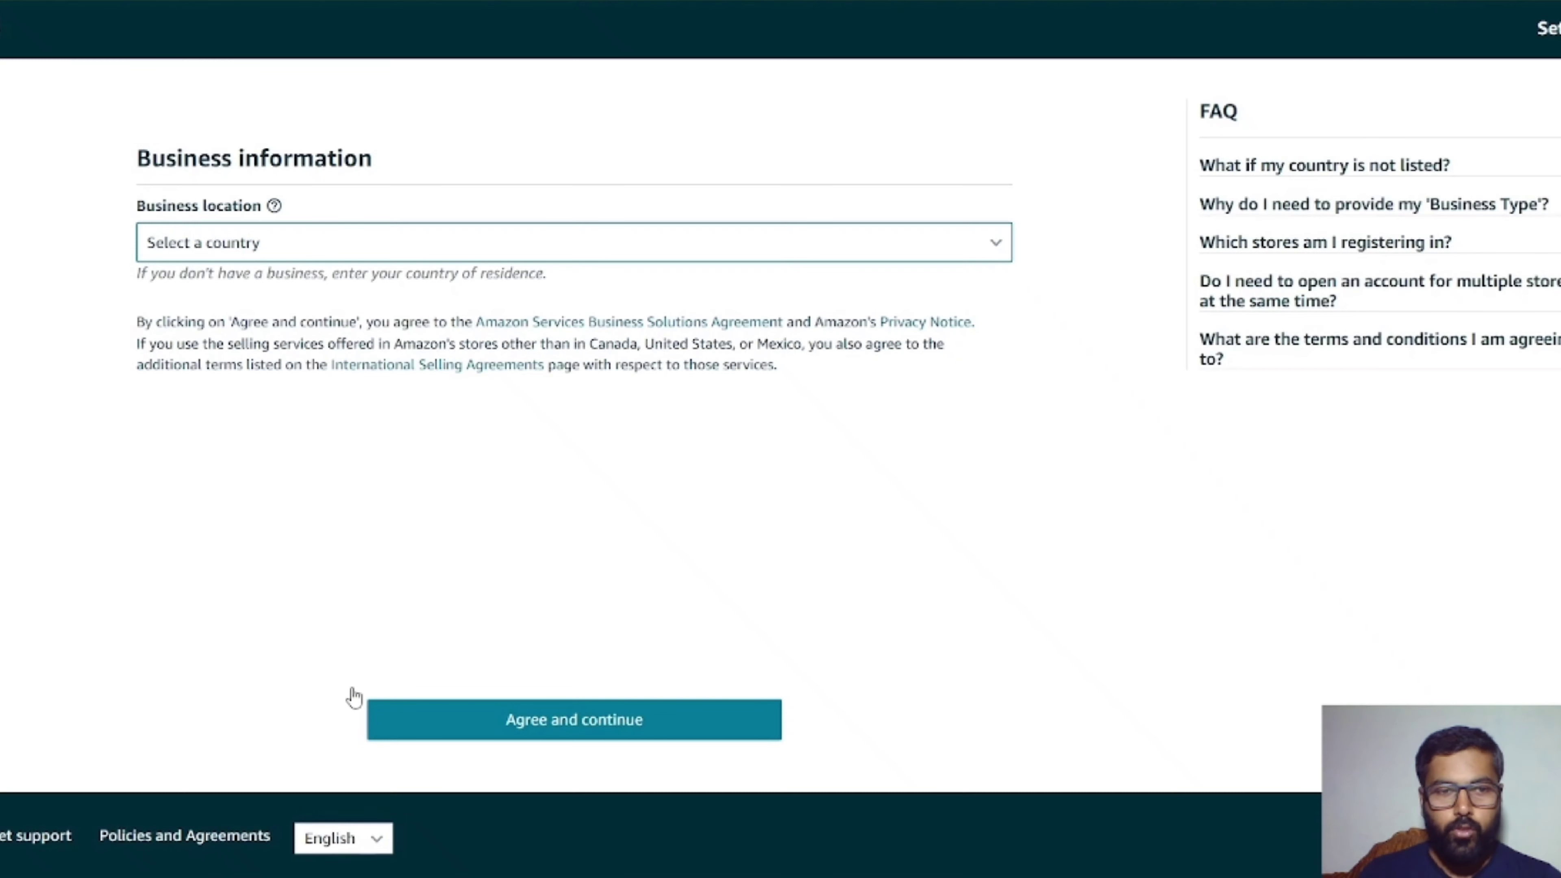
pyautogui.press('u')
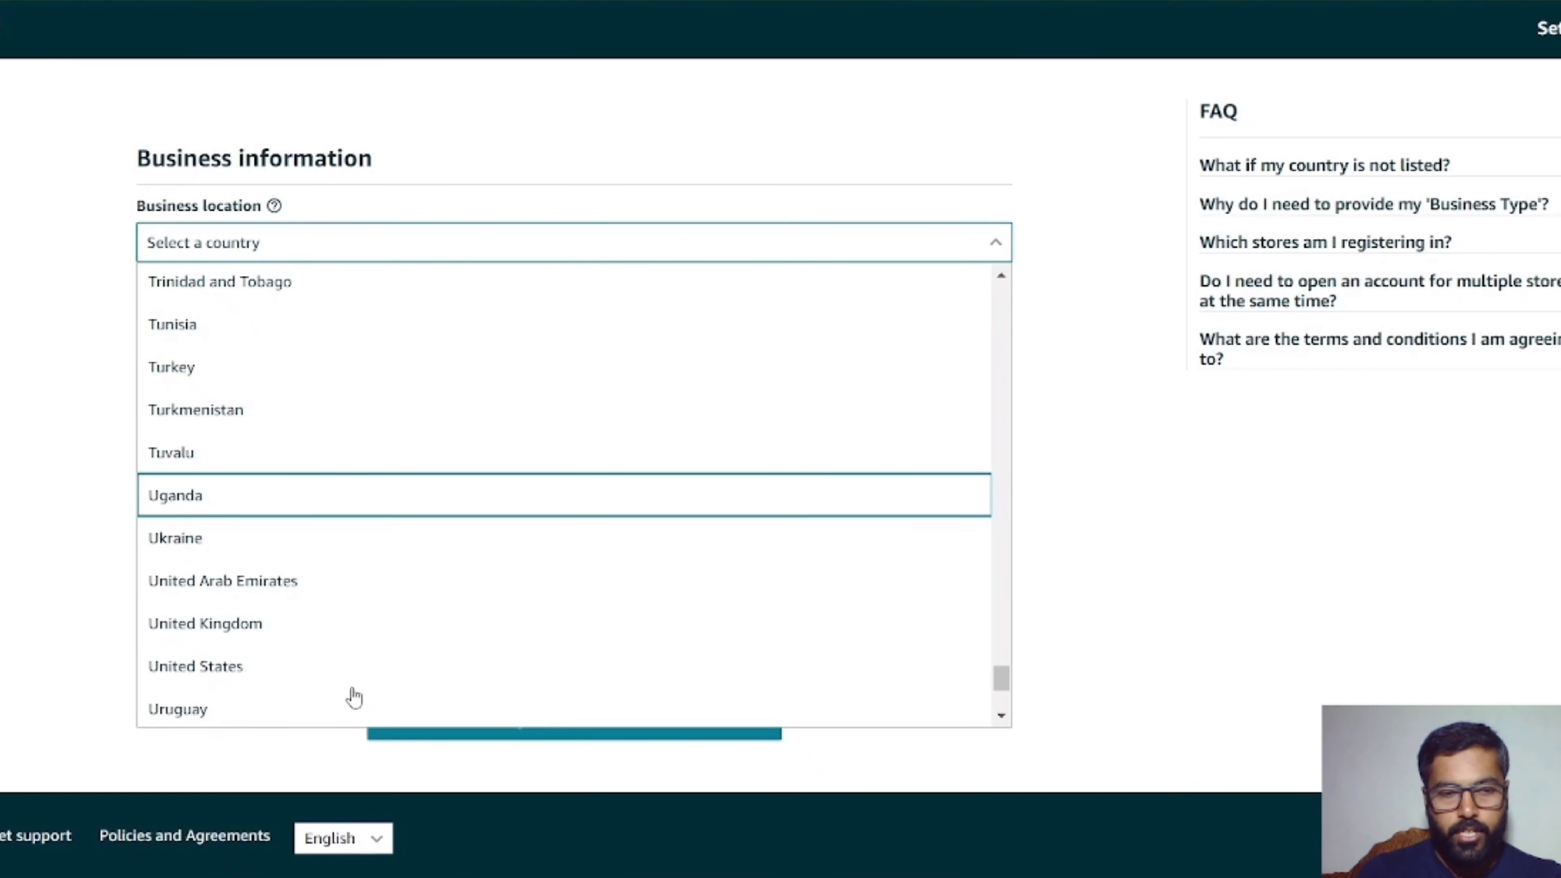
pyautogui.press('Down')
pyautogui.press('Down')
pyautogui.press('Down')
pyautogui.press('Down')
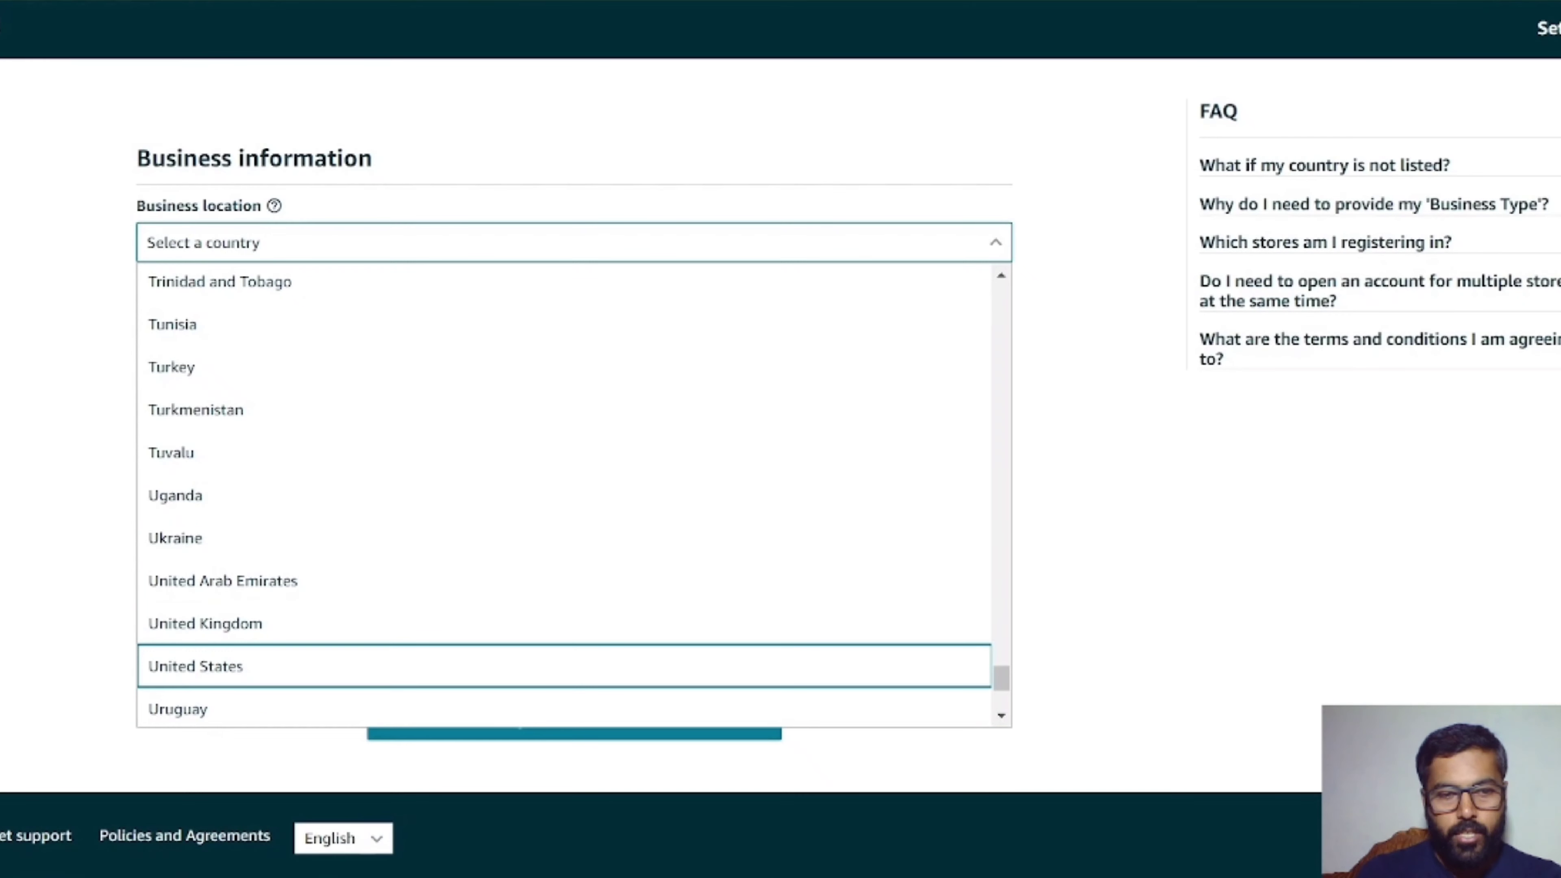
pyautogui.press('Return')
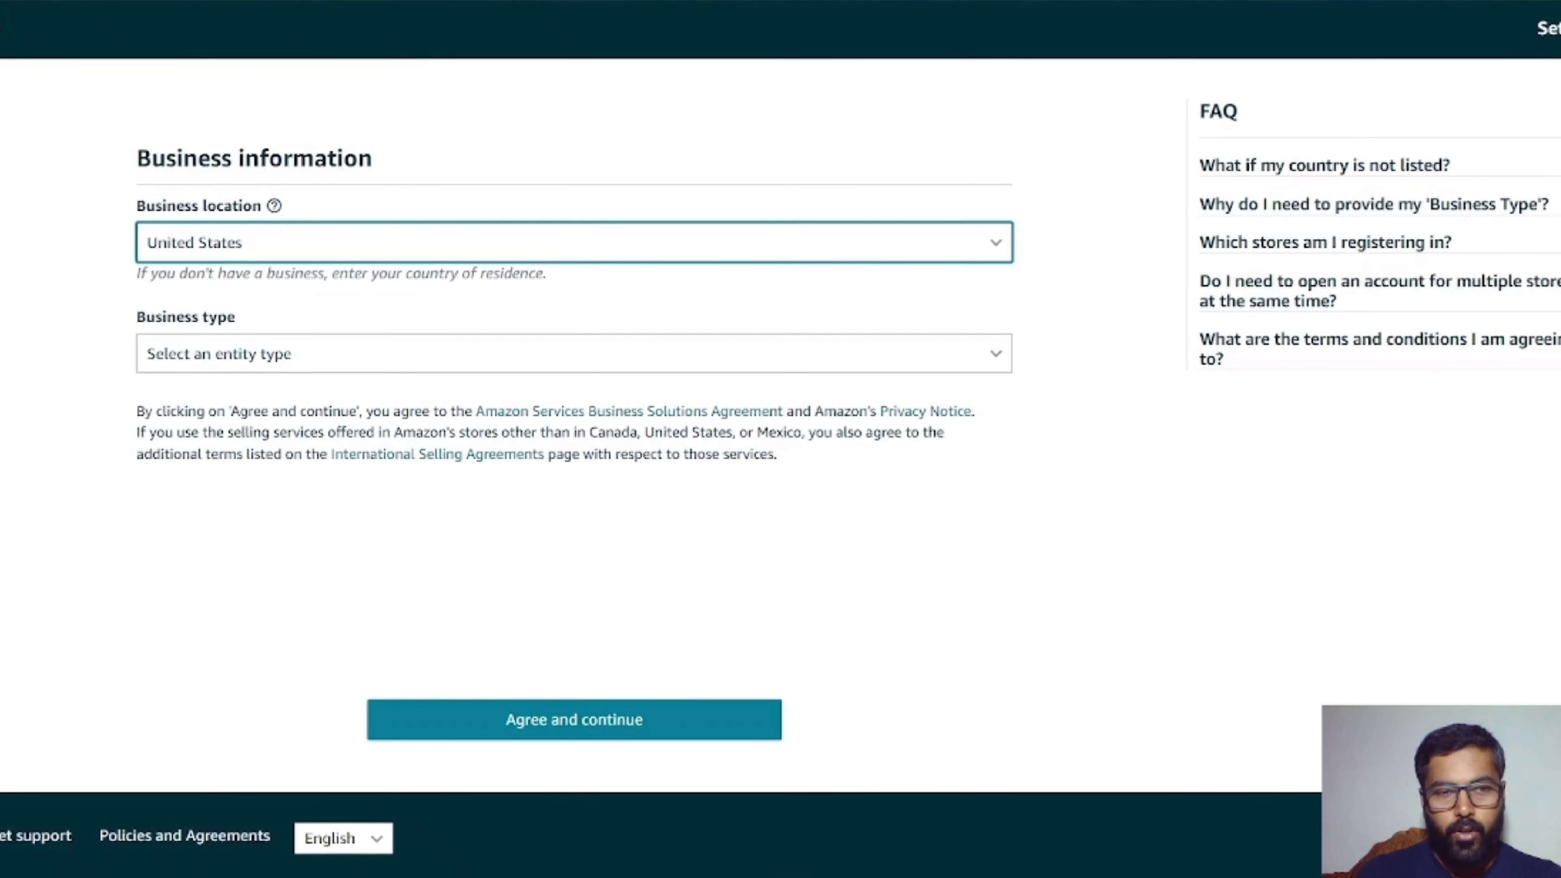
# Set the business type to Privately-owned business.
pyautogui.press('Tab')
pyautogui.press('space')
pyautogui.press('Down')
pyautogui.press('Down')
pyautogui.press('Down')
pyautogui.press('Return')
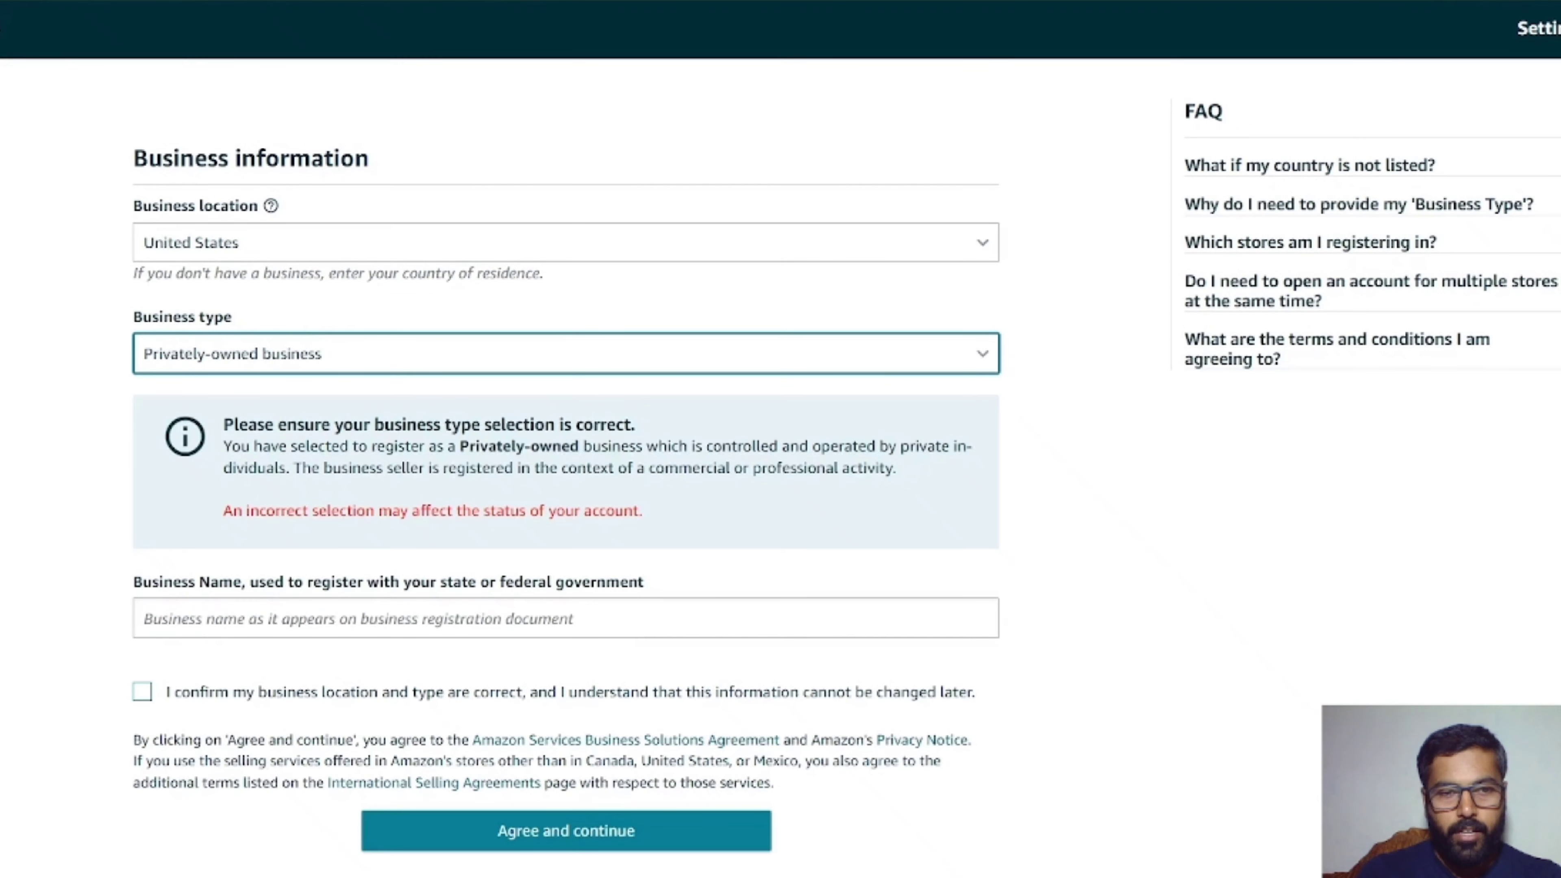
pyautogui.press('Return')
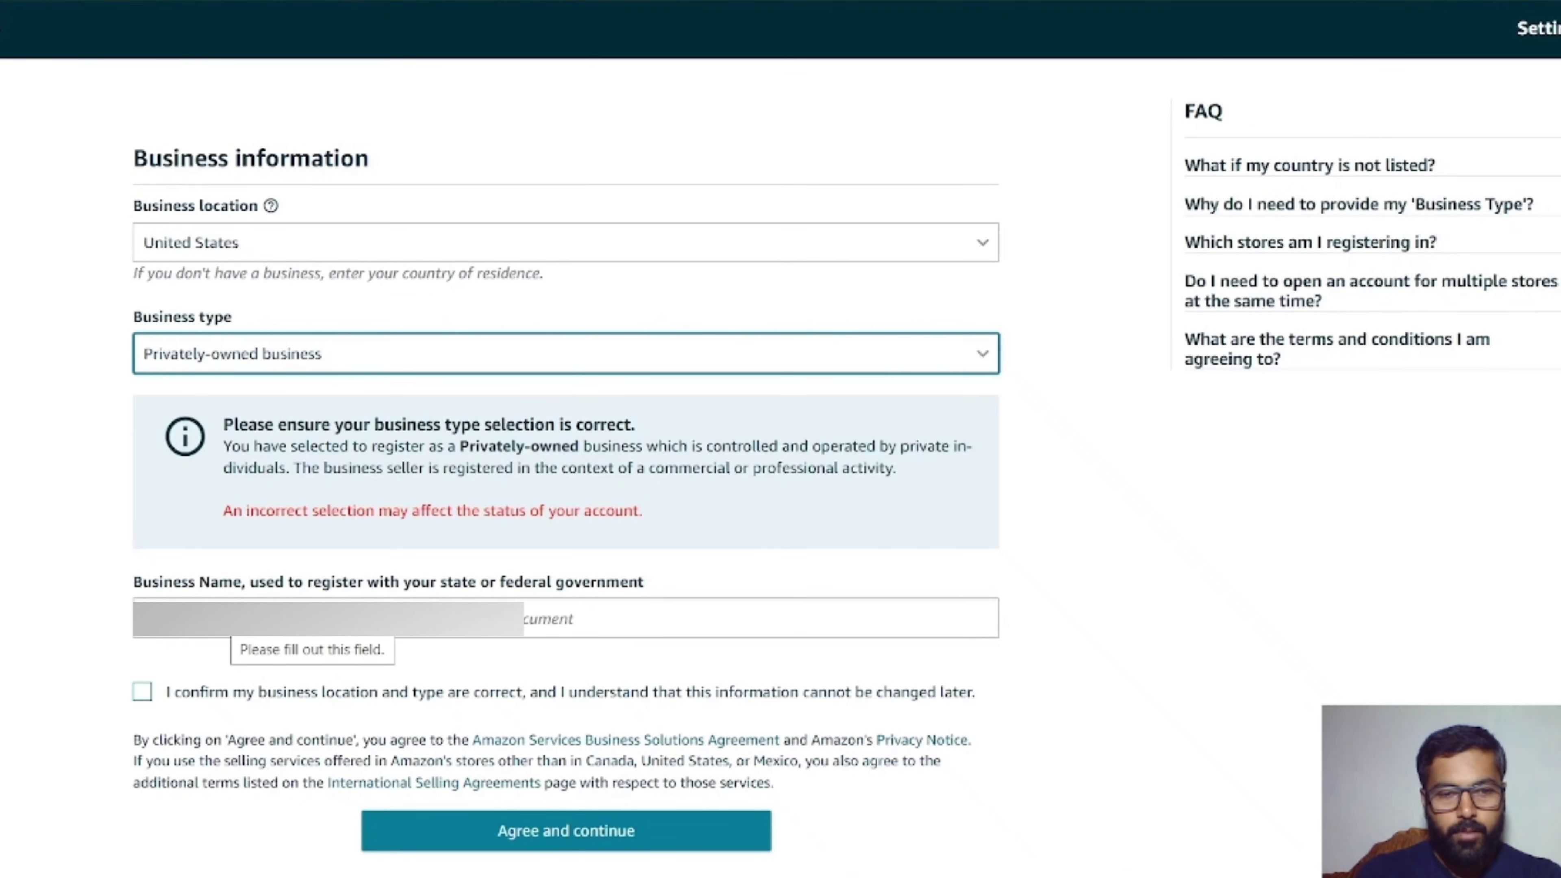
# Enter the registered business name, confirm that the business location and type are correct, and accept the seller agreement.
pyautogui.press('Tab')
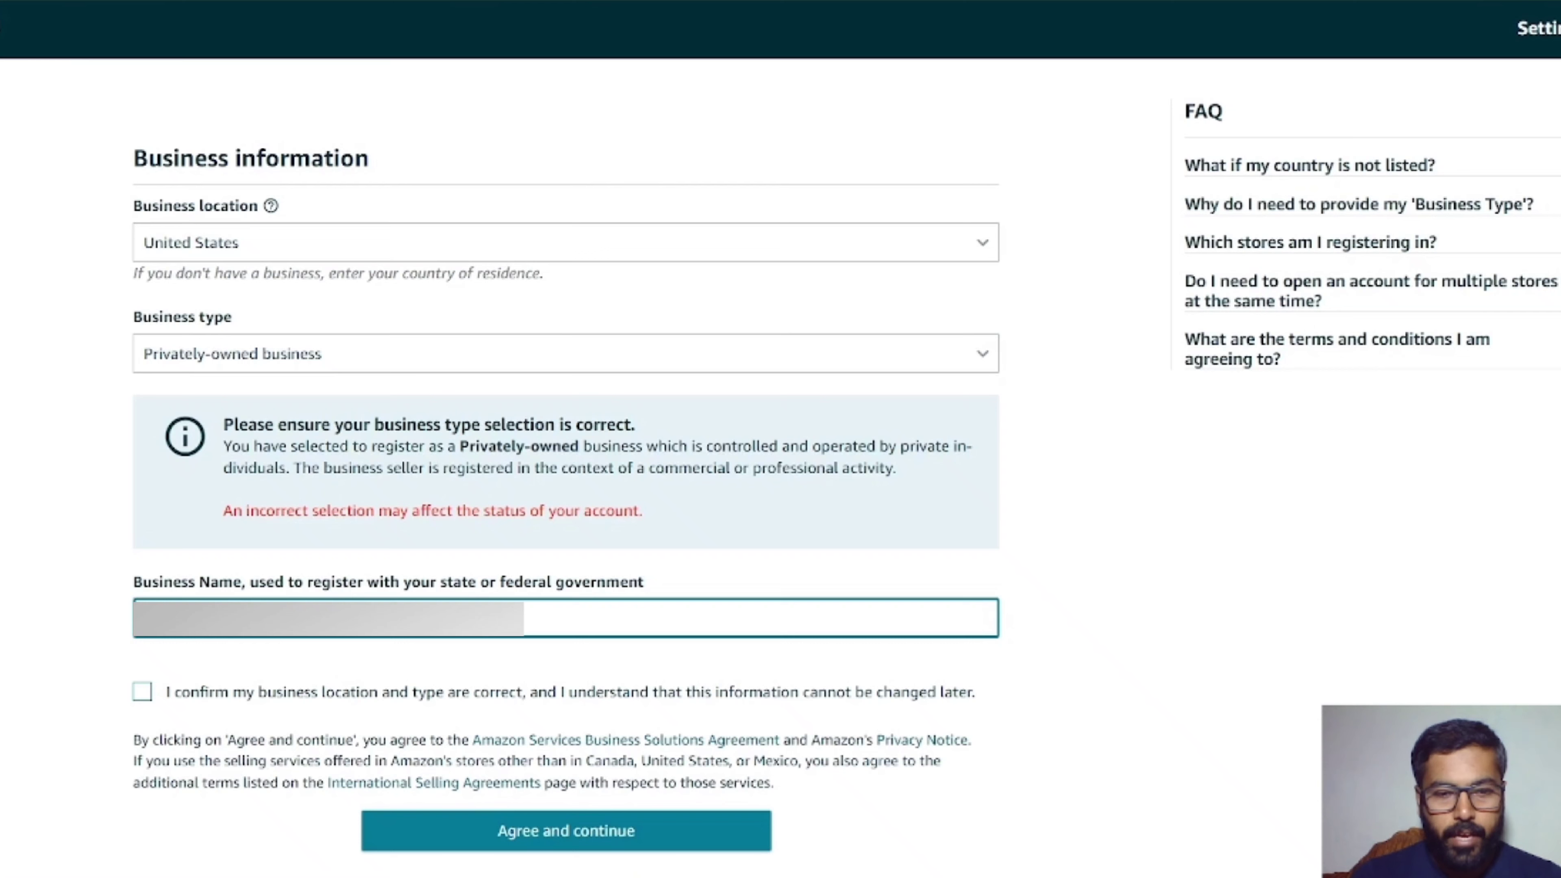
pyautogui.click(142, 692)
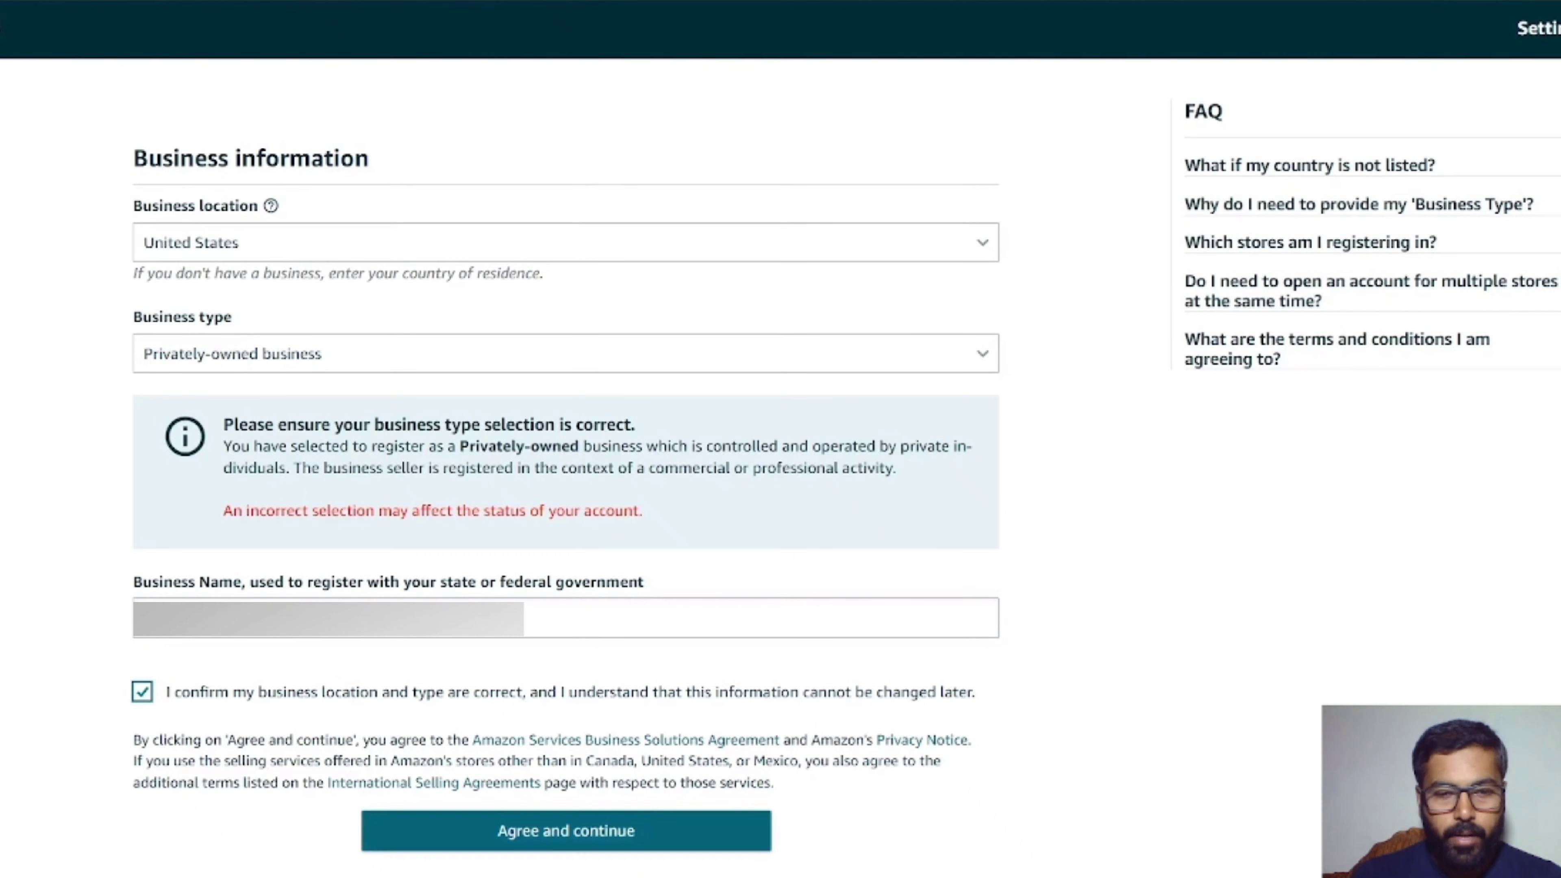
pyautogui.click(566, 830)
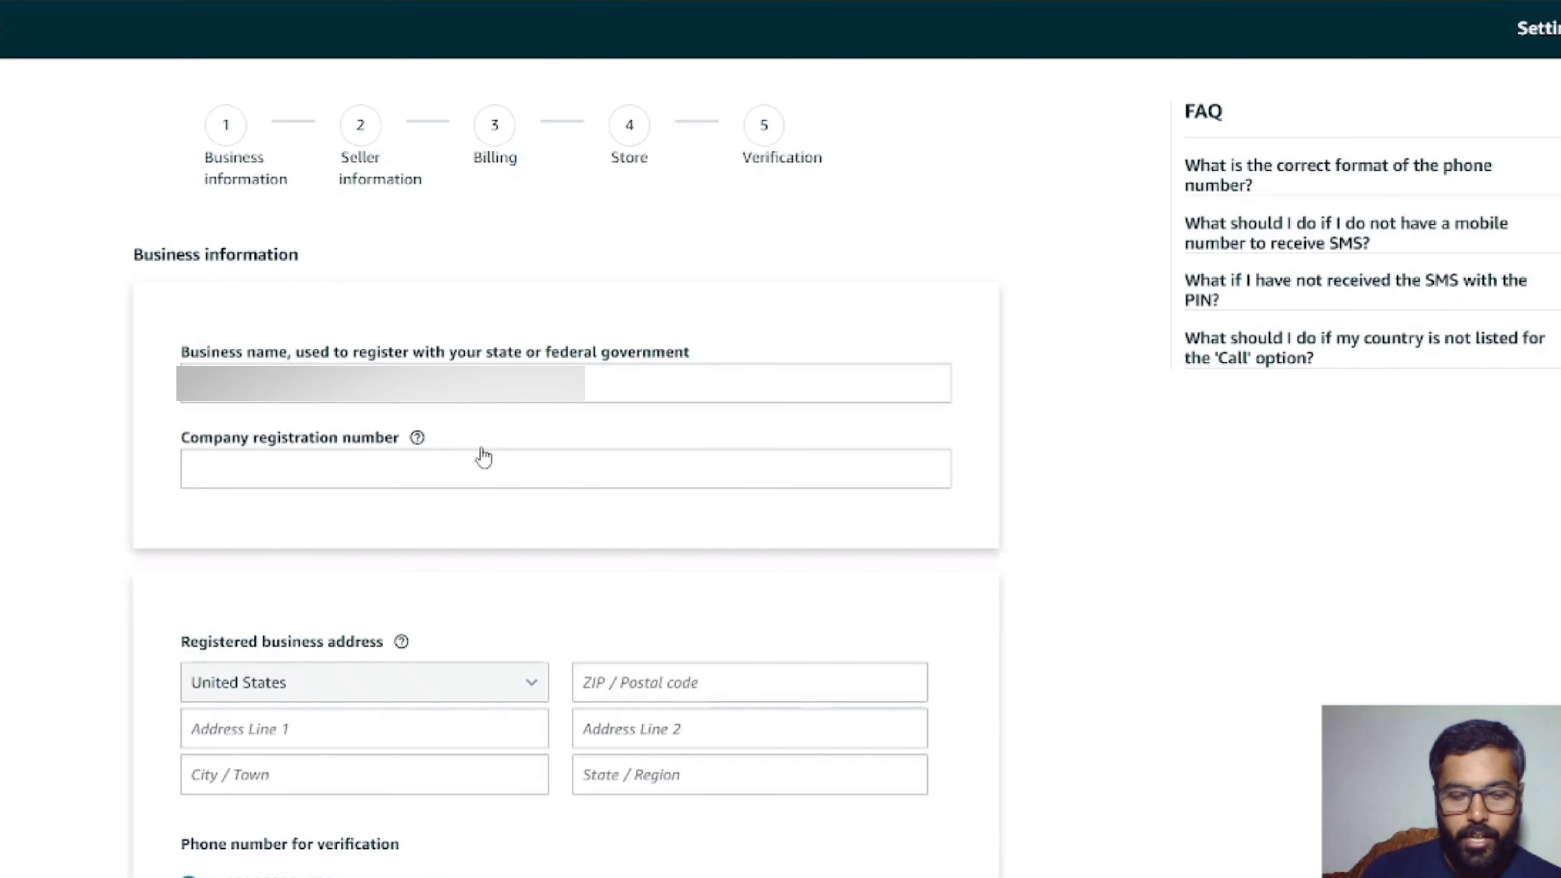
# Complete the company registration number and registered business address, and submit the business information.
pyautogui.scroll(-5, 483, 456)
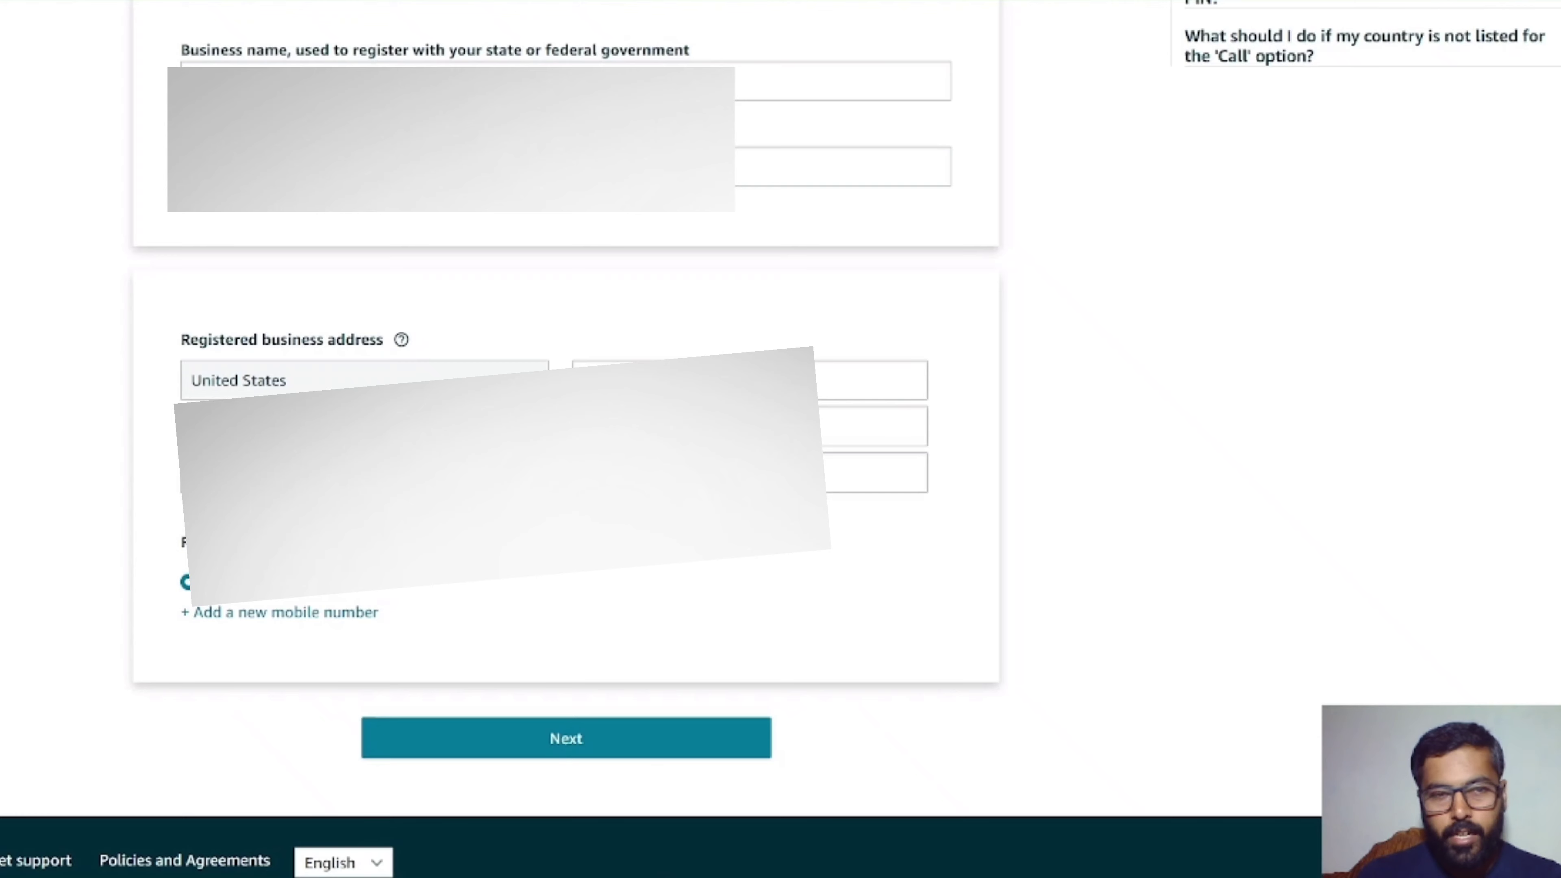
pyautogui.click(566, 738)
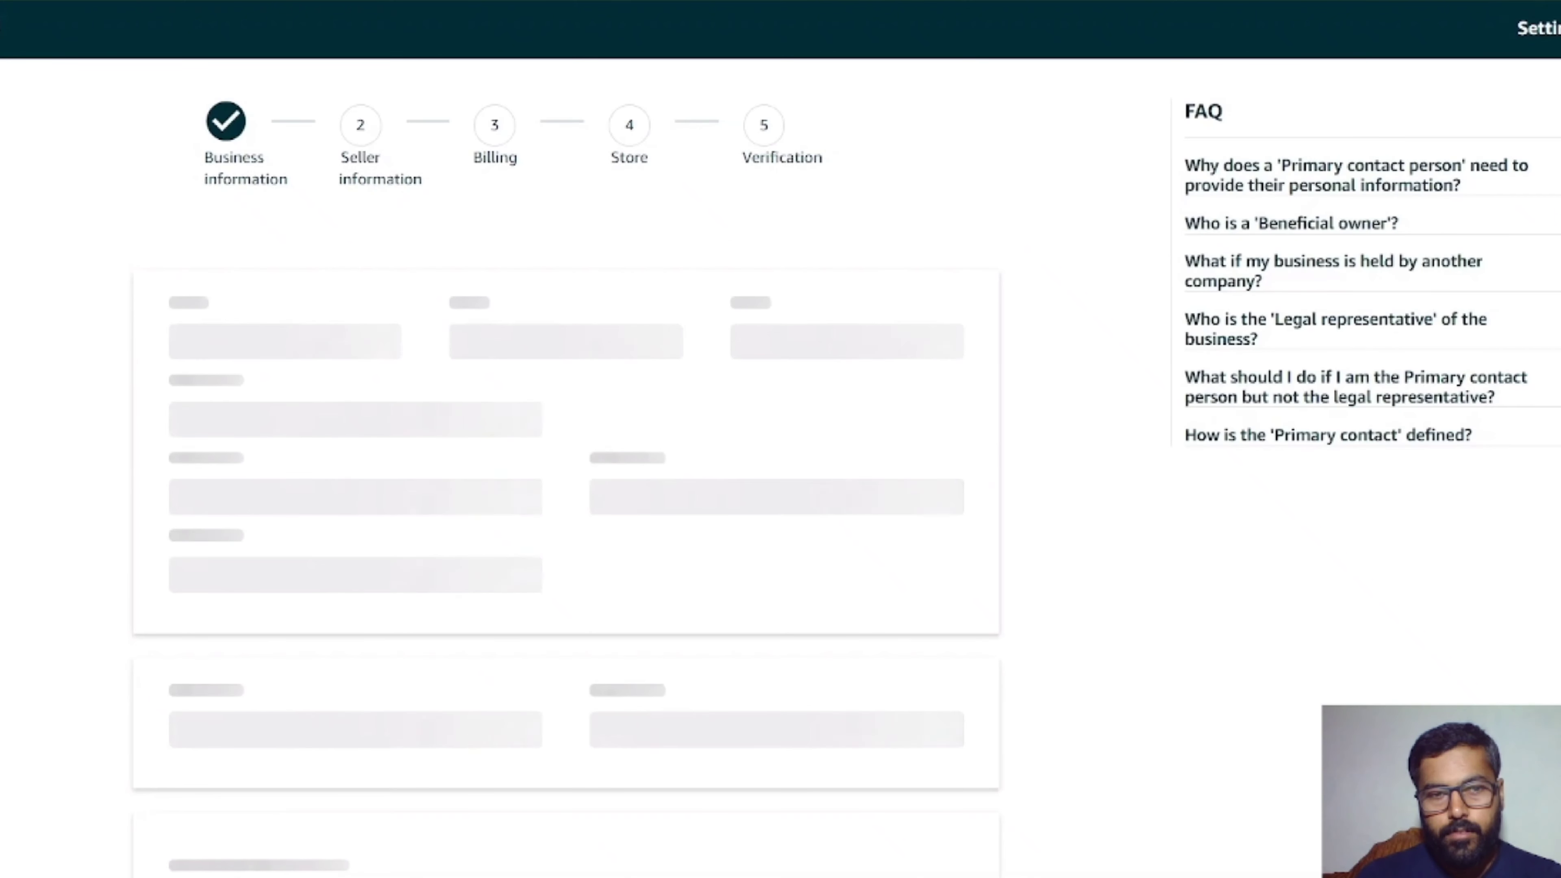
# Mark the primary contact as beneficial owner and legal representative, answer Yes to all owners added, confirm the declaration, and submit the seller information.
pyautogui.scroll(-2, 780, 439)
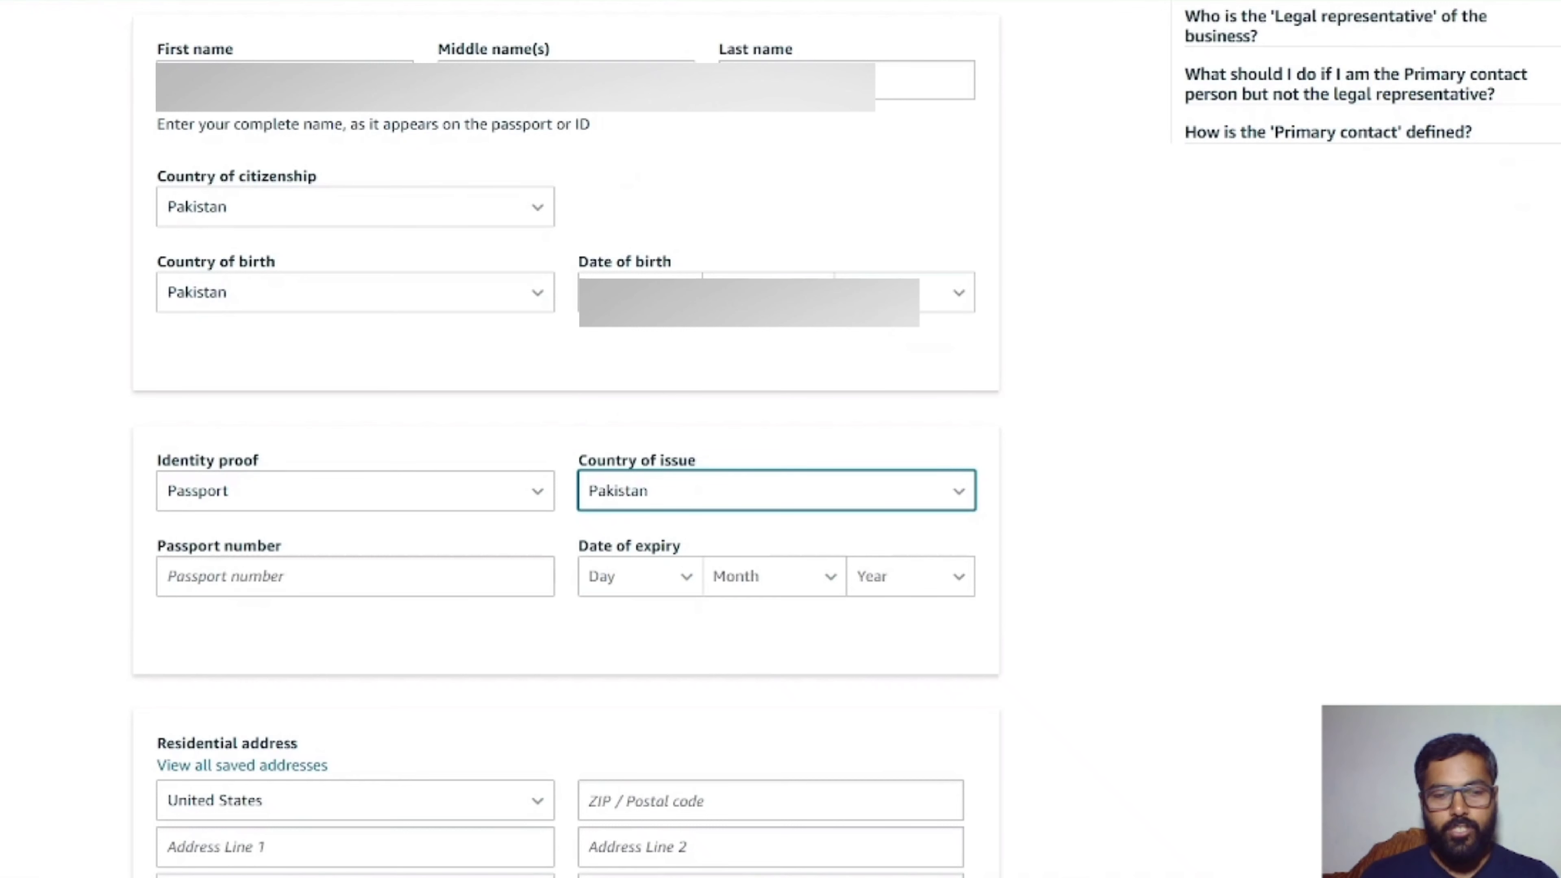
pyautogui.scroll(-10, 565, 431)
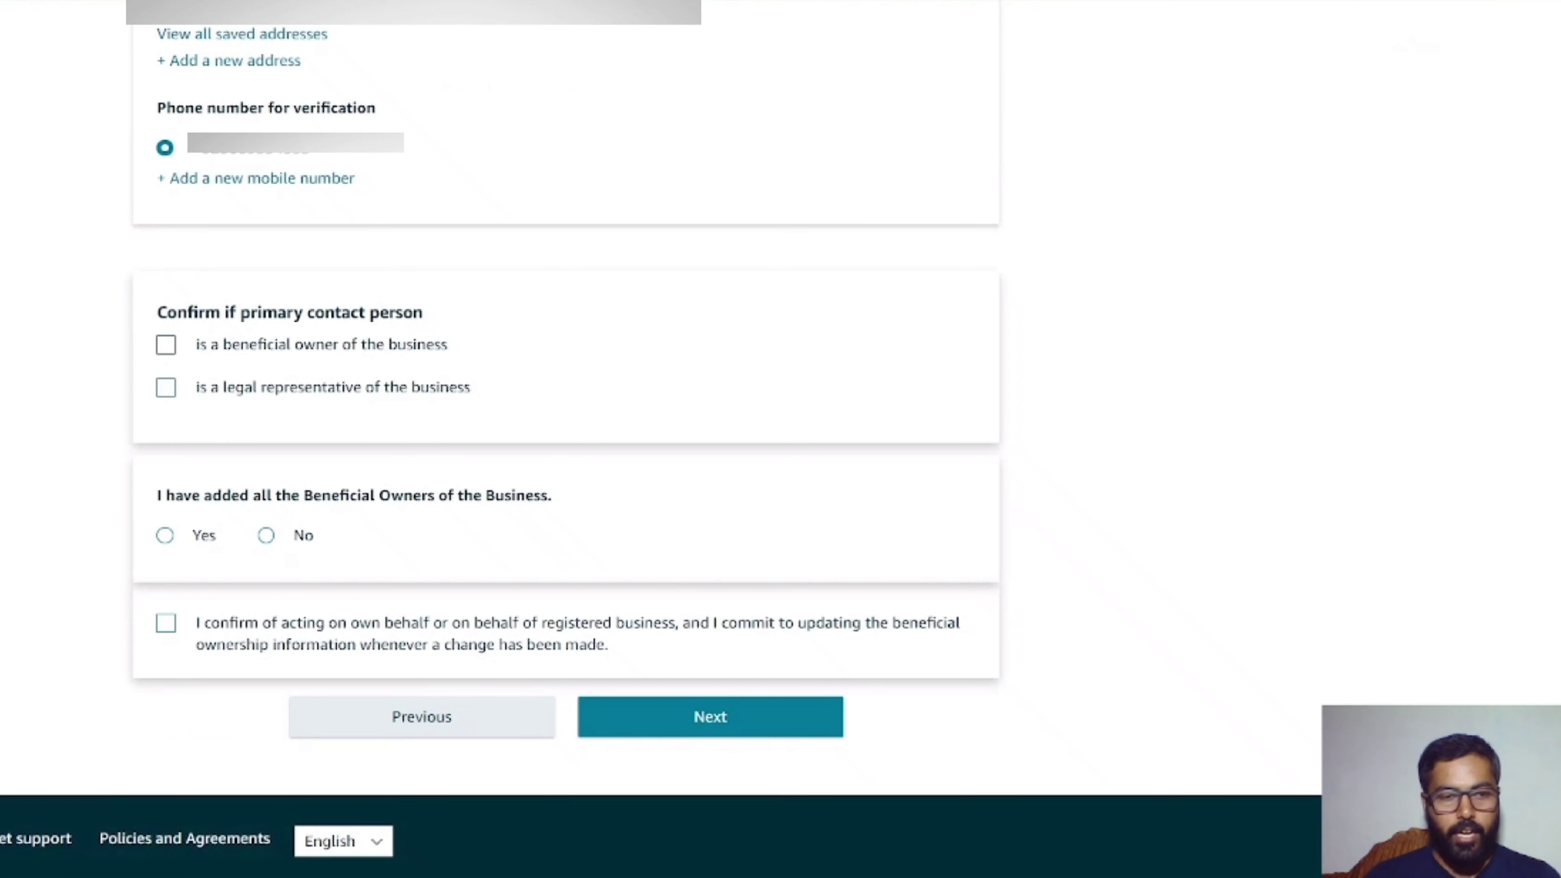
pyautogui.click(166, 344)
pyautogui.click(166, 387)
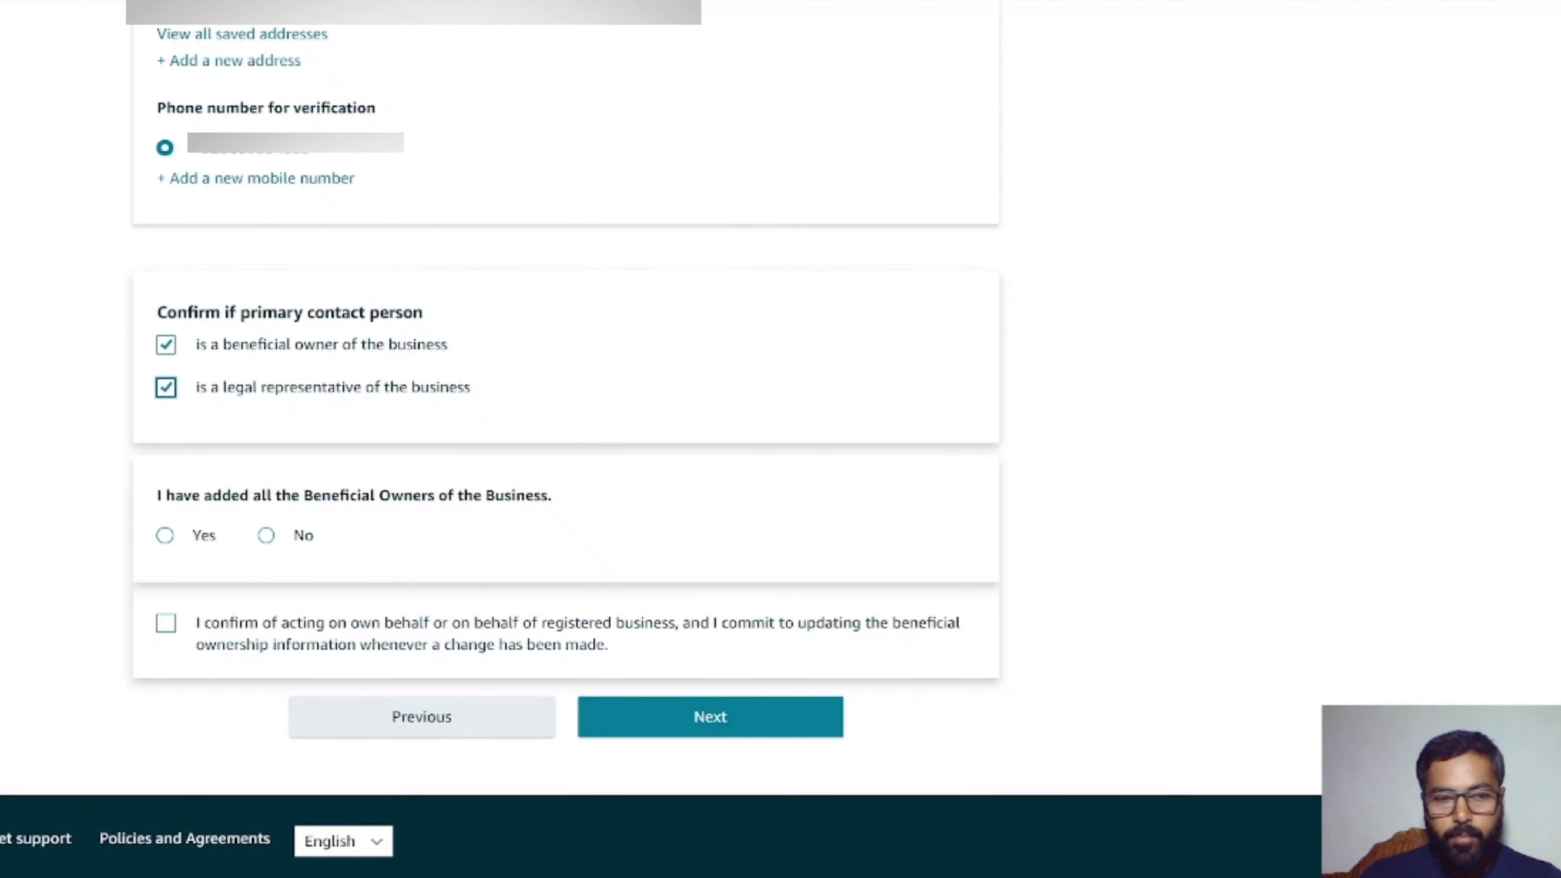
pyautogui.click(165, 535)
pyautogui.click(166, 622)
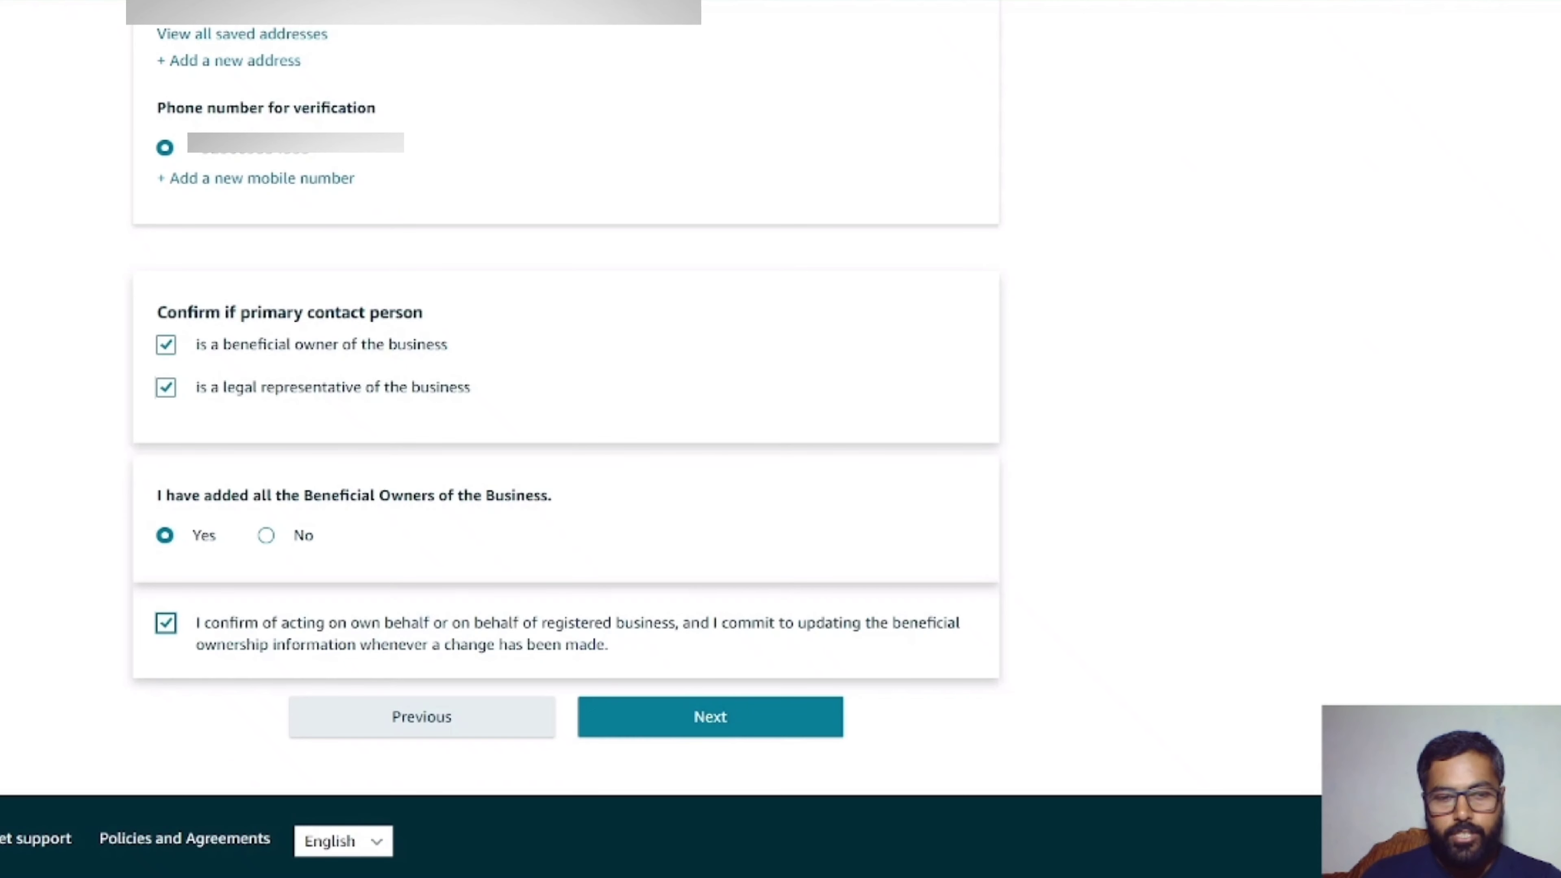
pyautogui.click(710, 716)
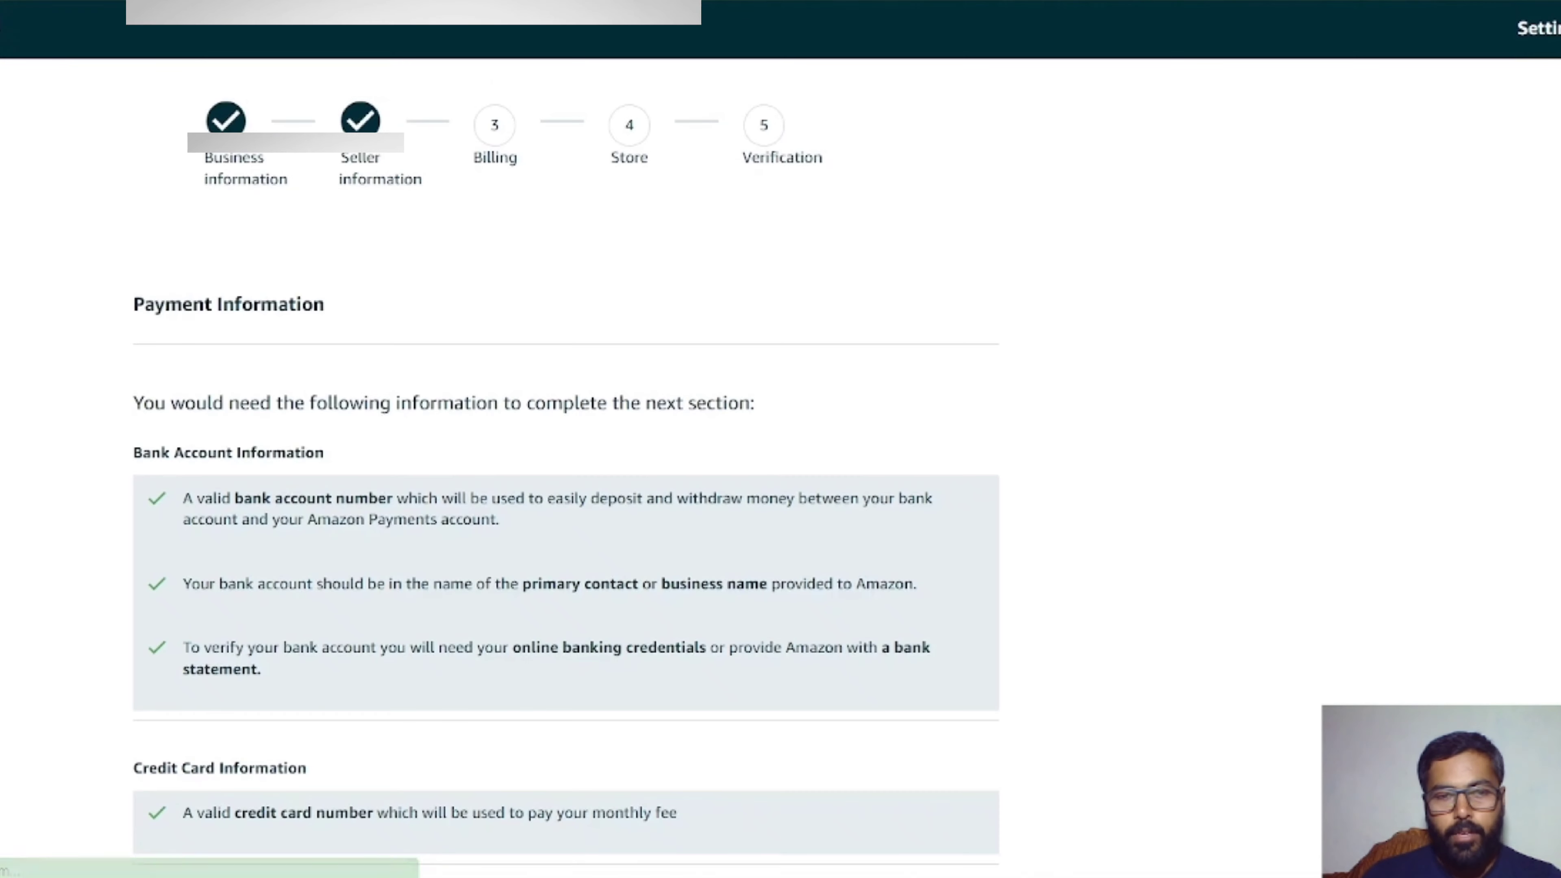
# Proceed past the payment requirements and submit the United States bank account with Payoneer as financial institution for verification.
pyautogui.scroll(-3, 781, 431)
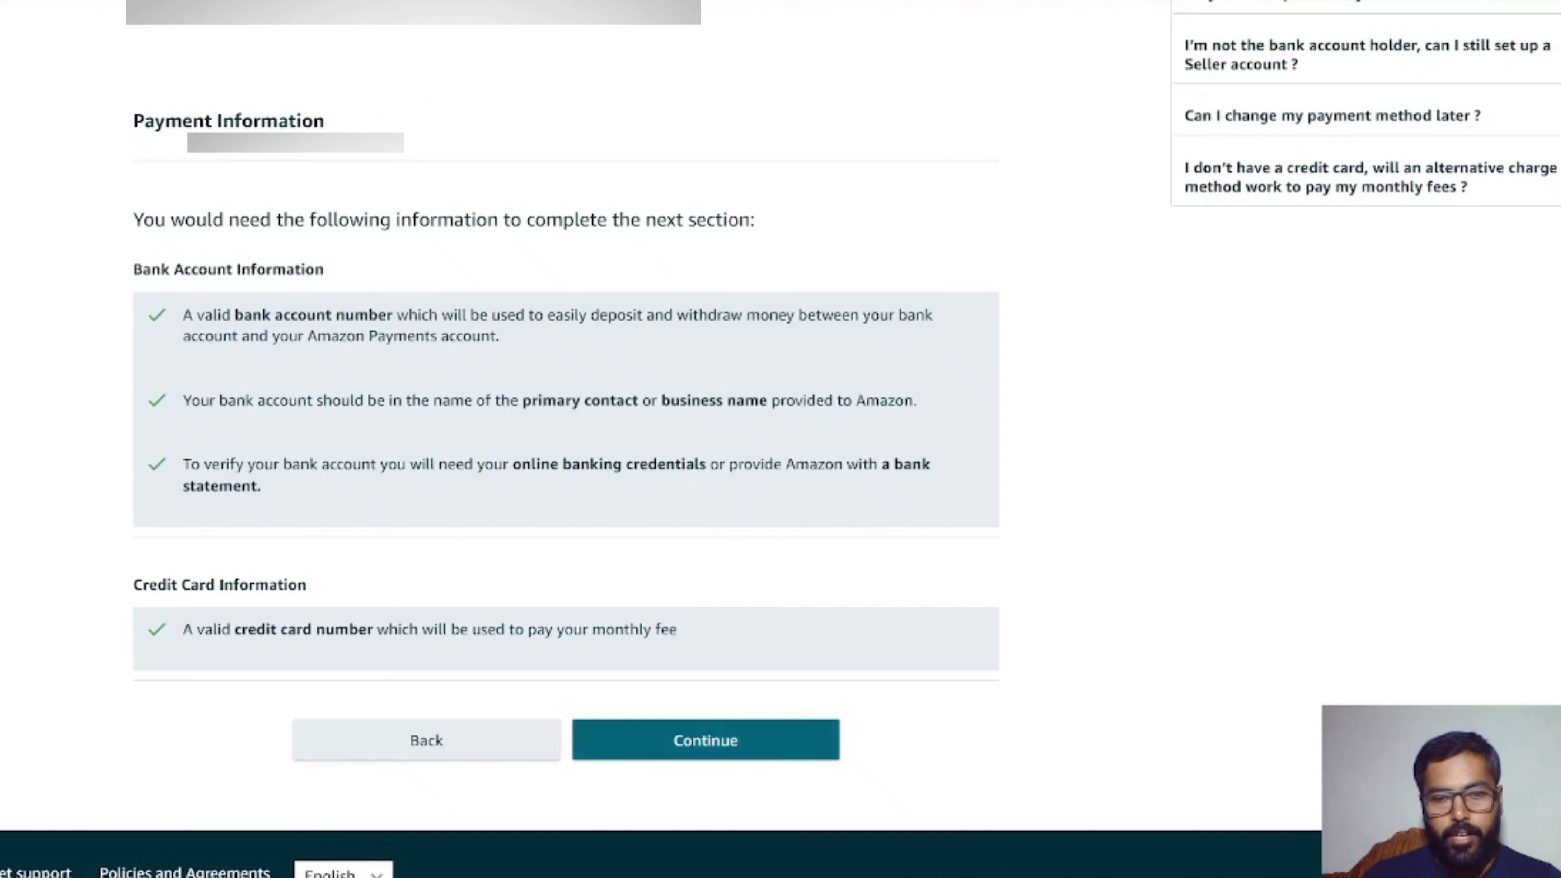
pyautogui.click(705, 740)
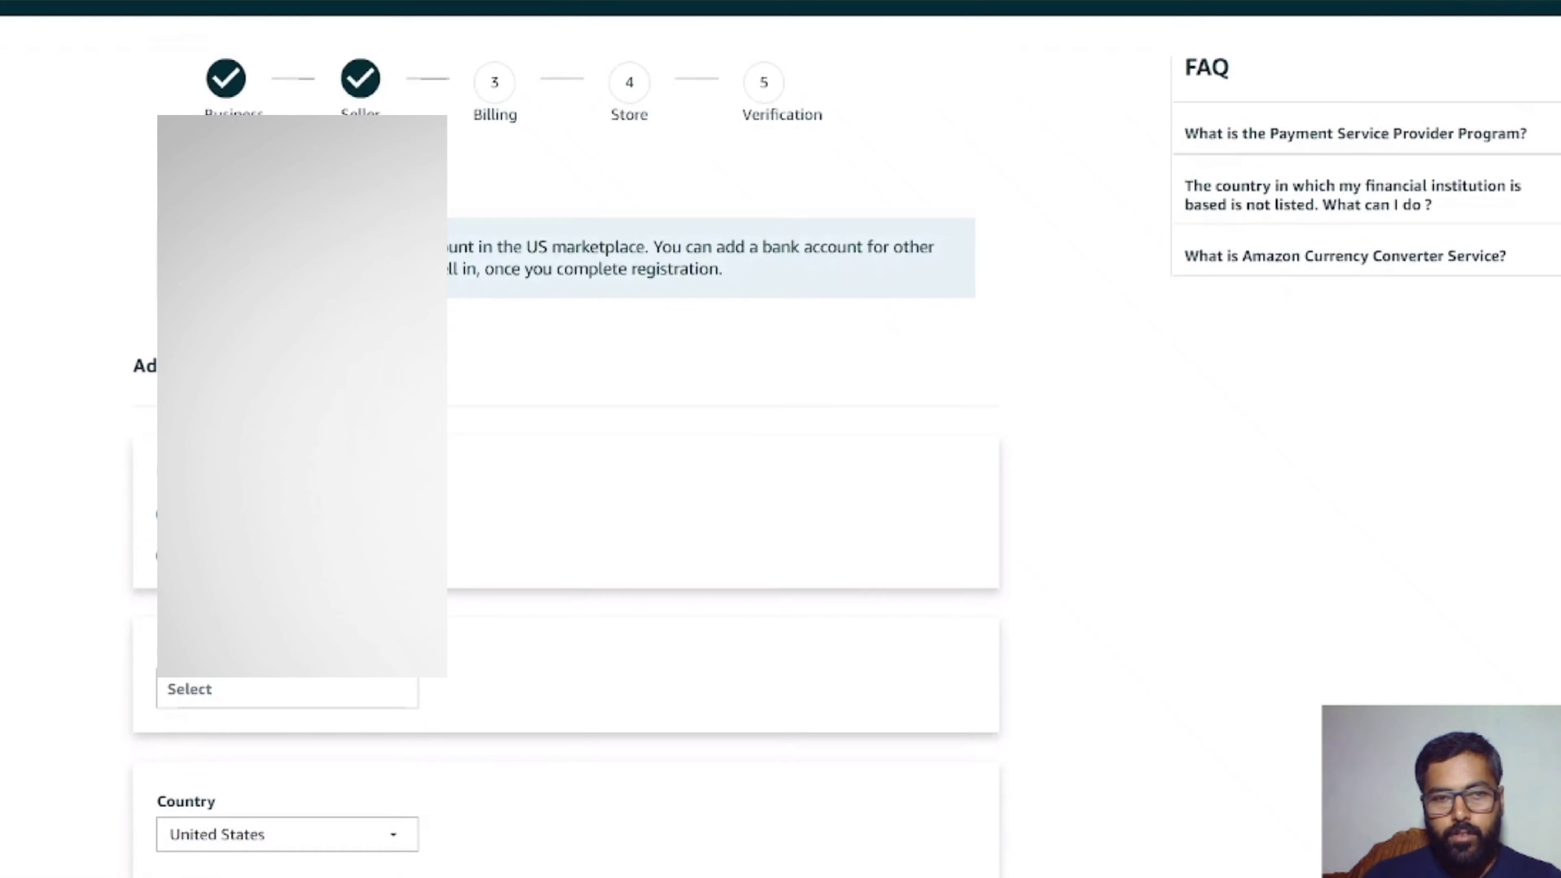
pyautogui.scroll(-5, 781, 439)
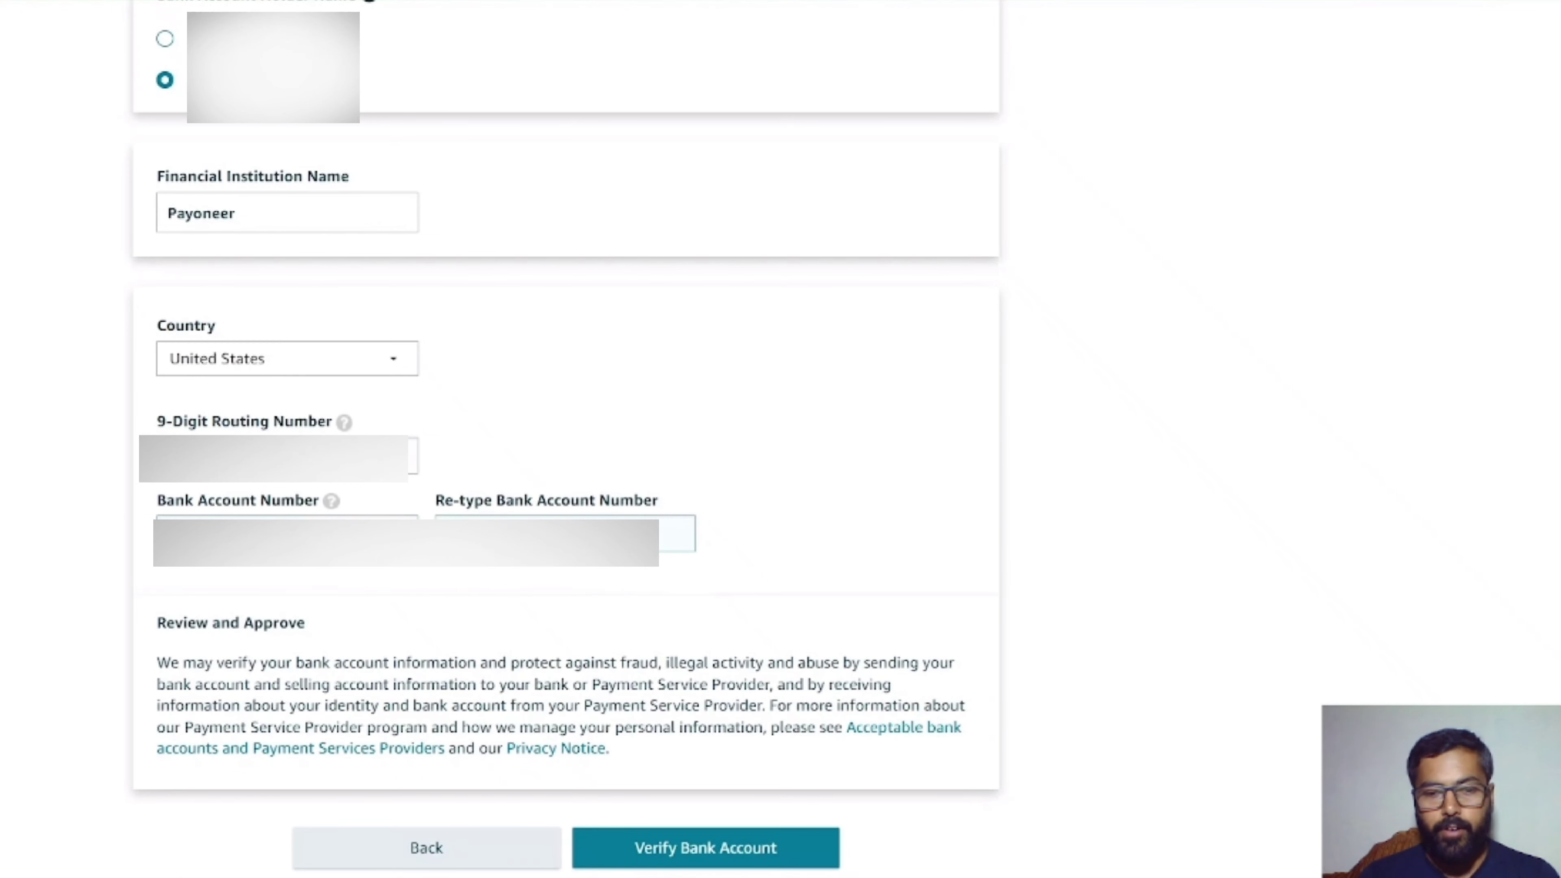
pyautogui.press('Return')
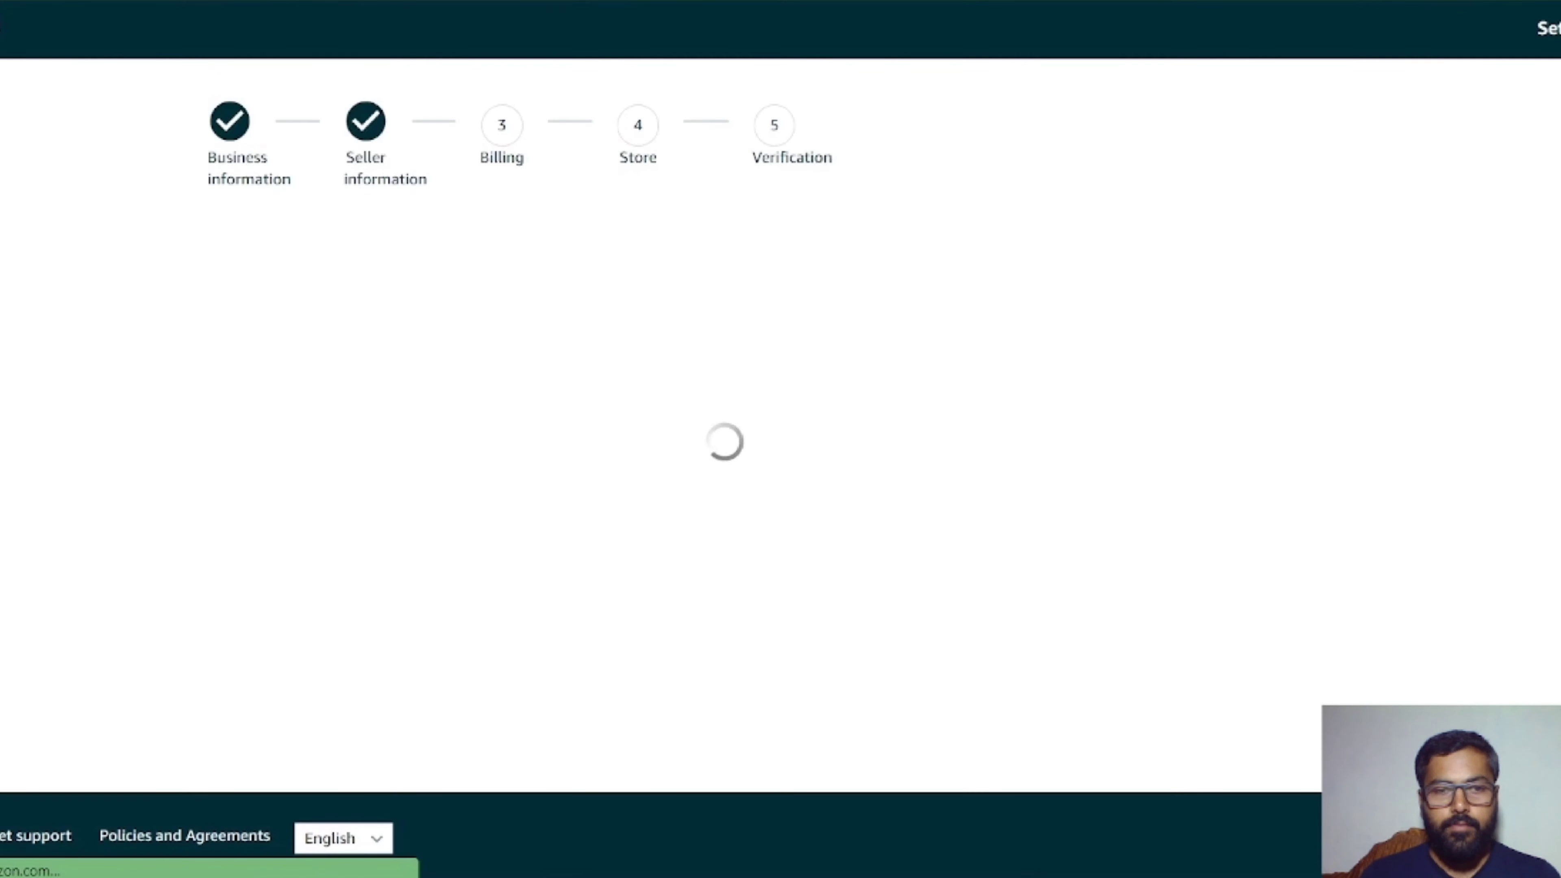
pyautogui.press('Return')
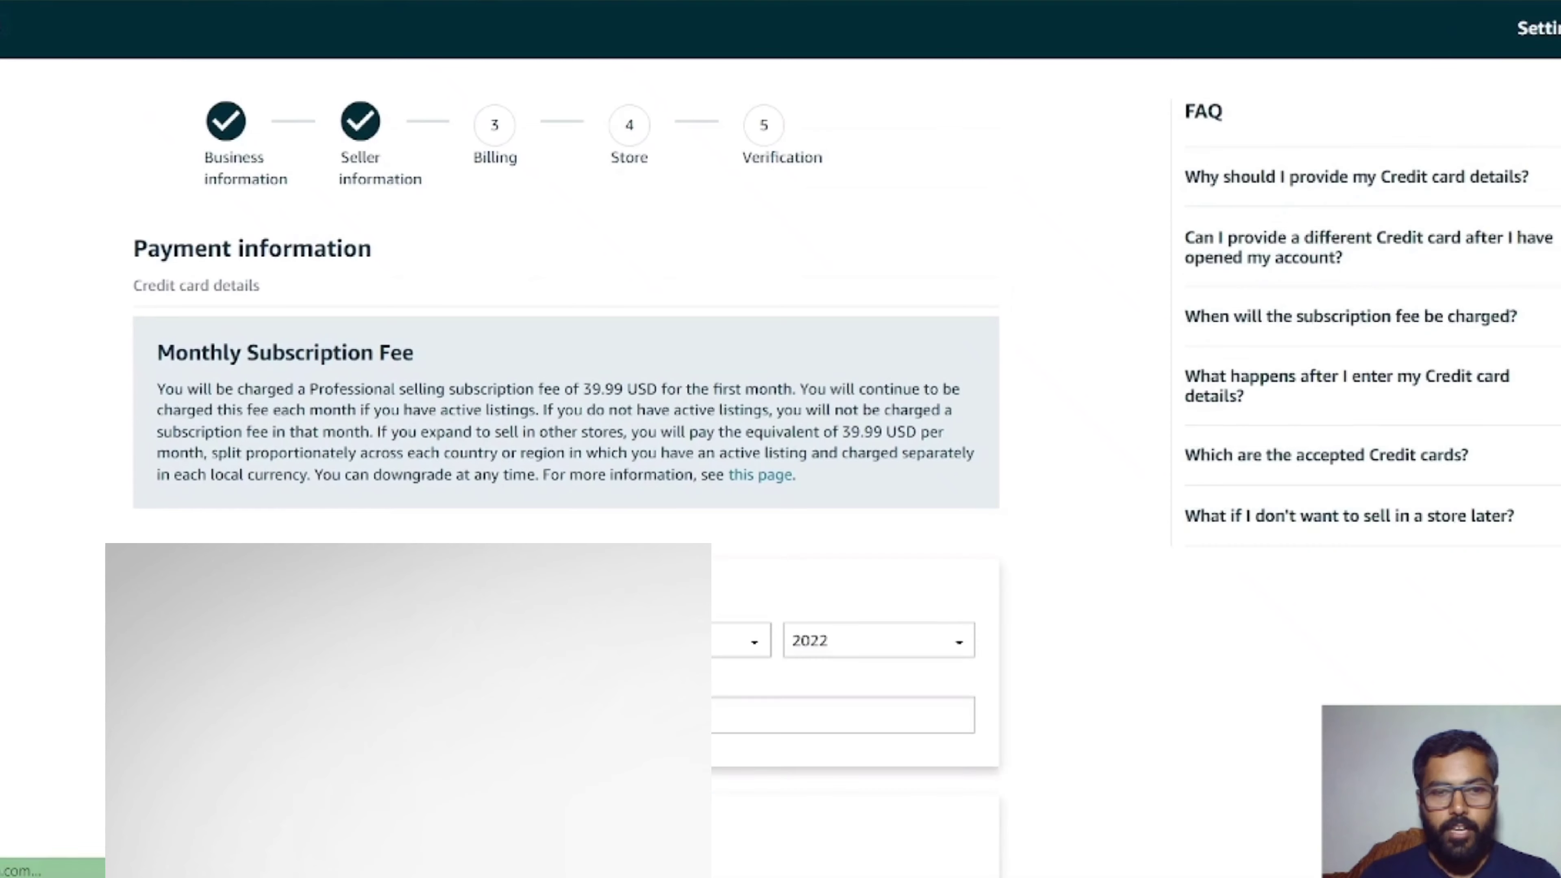
# Answer No to the UPC, diversity certification and brand ownership questions, and submit the store and product information.
pyautogui.scroll(-3, 781, 439)
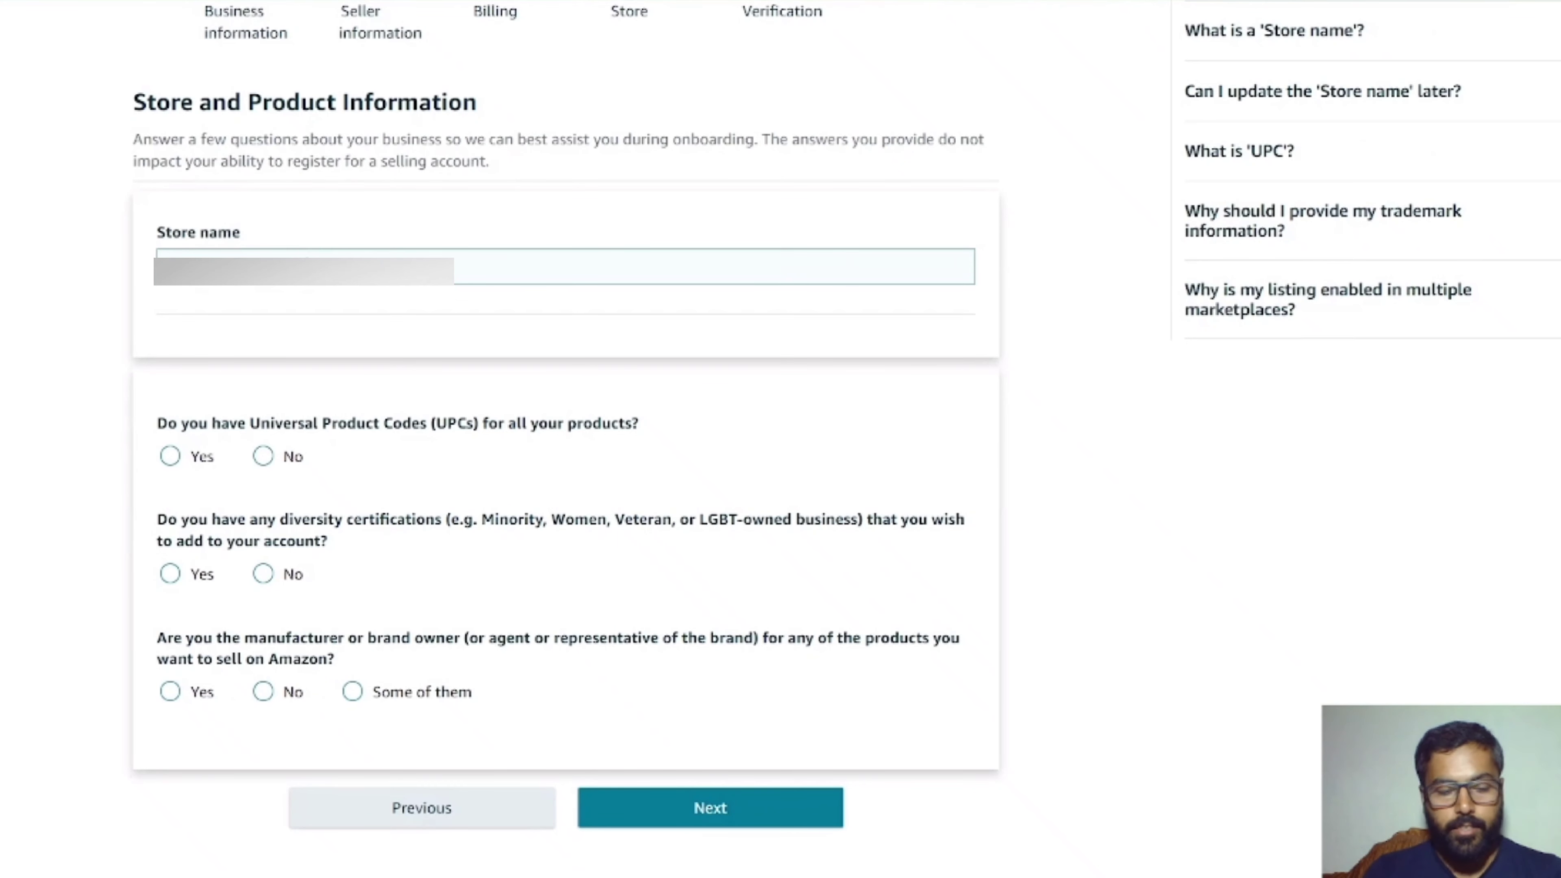
pyautogui.click(263, 455)
pyautogui.click(263, 575)
pyautogui.click(263, 694)
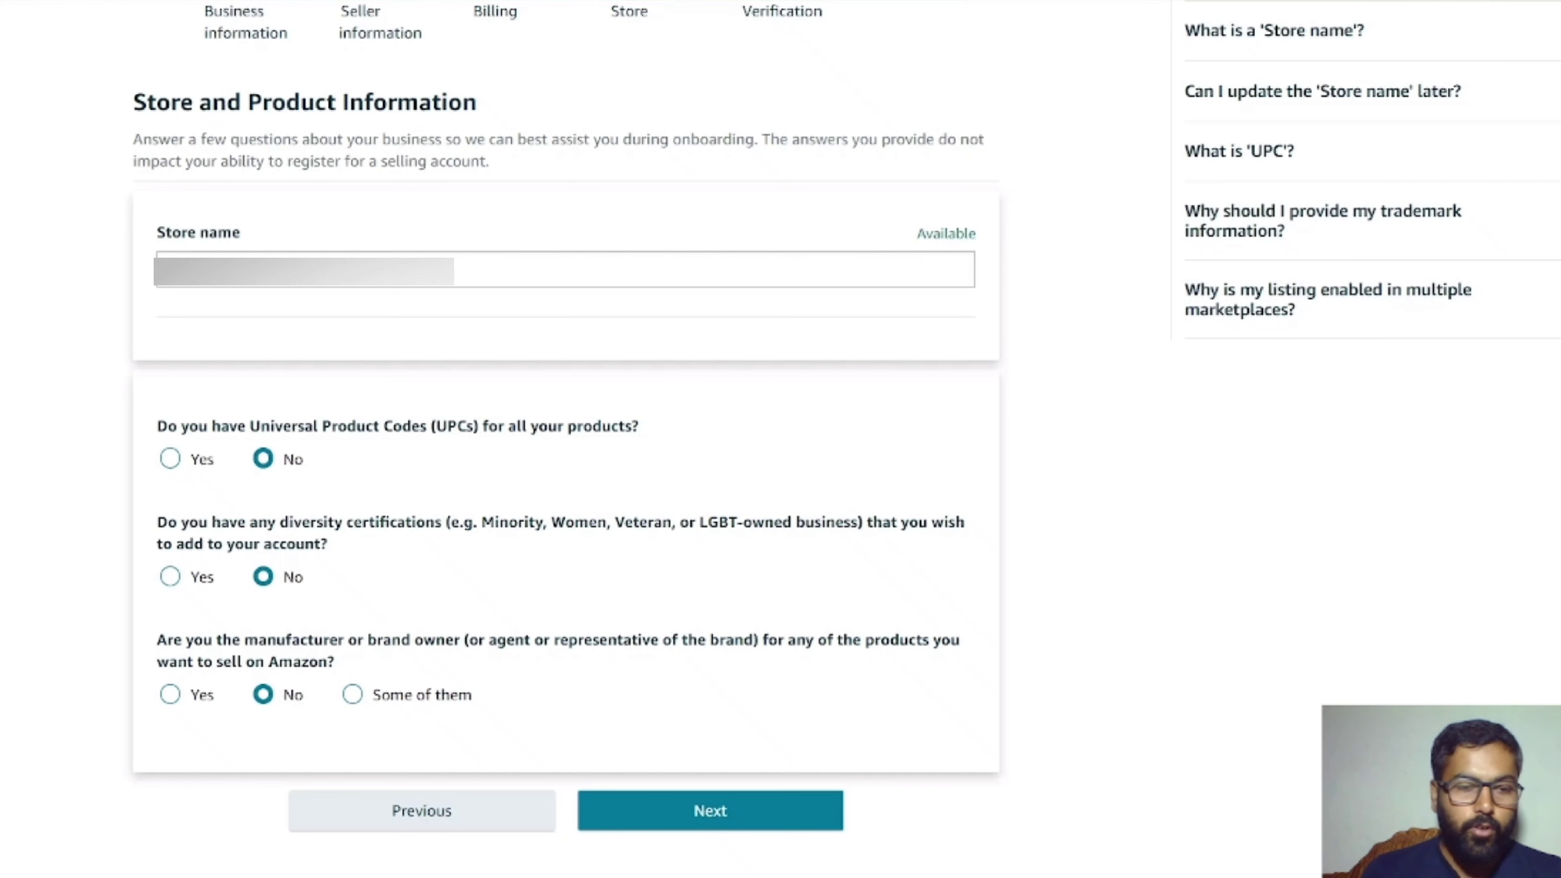
pyautogui.click(710, 811)
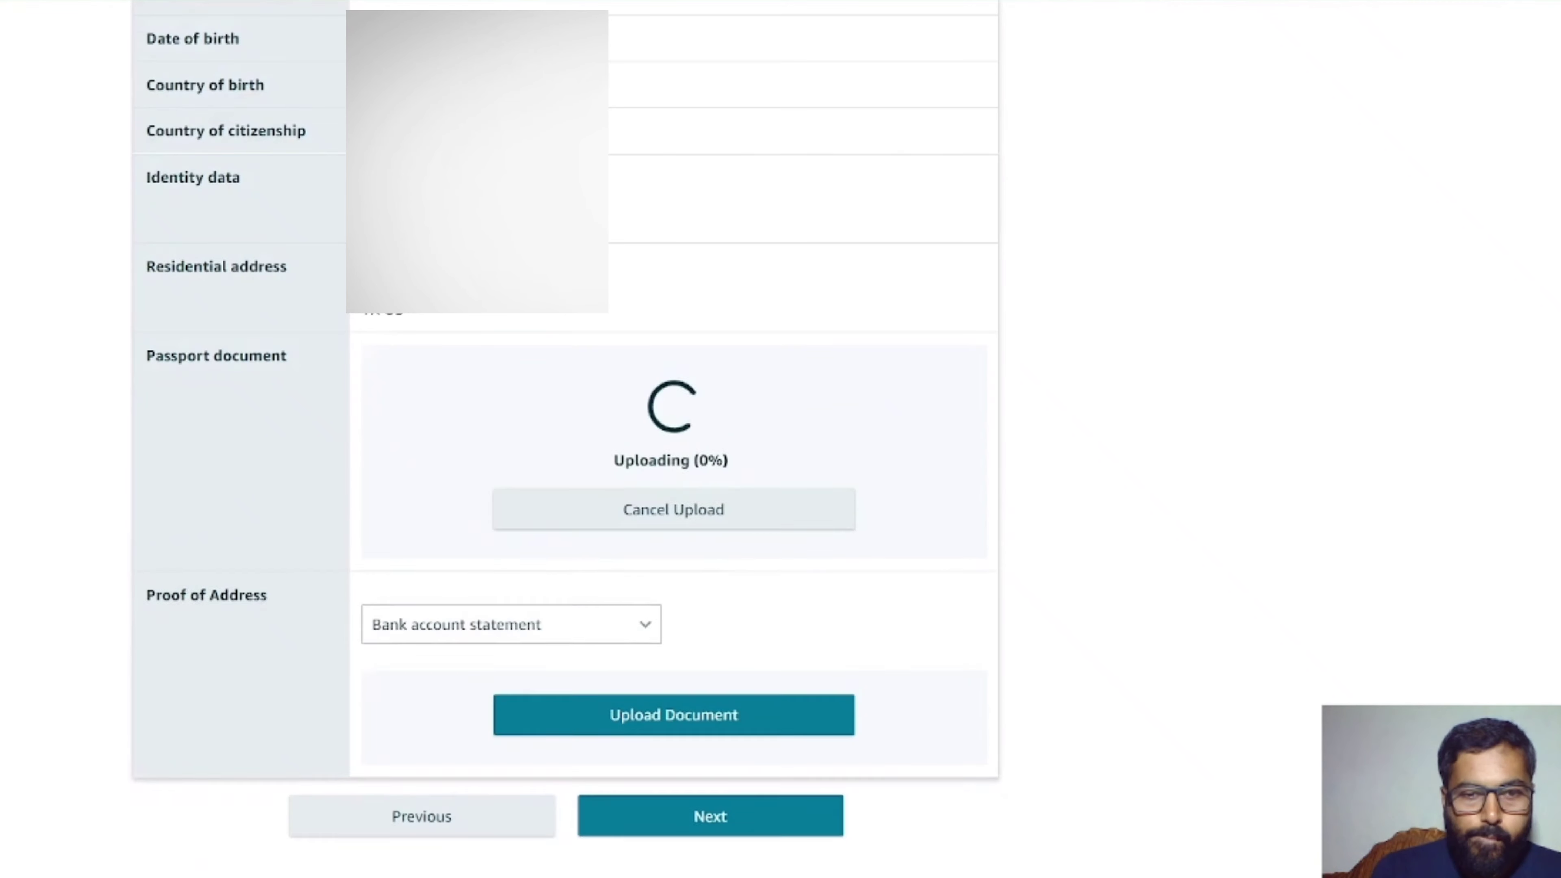
# Upload Payoneer Statement.pdf as the bank account statement for proof of address, and submit the identity documents once both uploads finish.
pyautogui.scroll(-2, 674, 554)
pyautogui.click(673, 594)
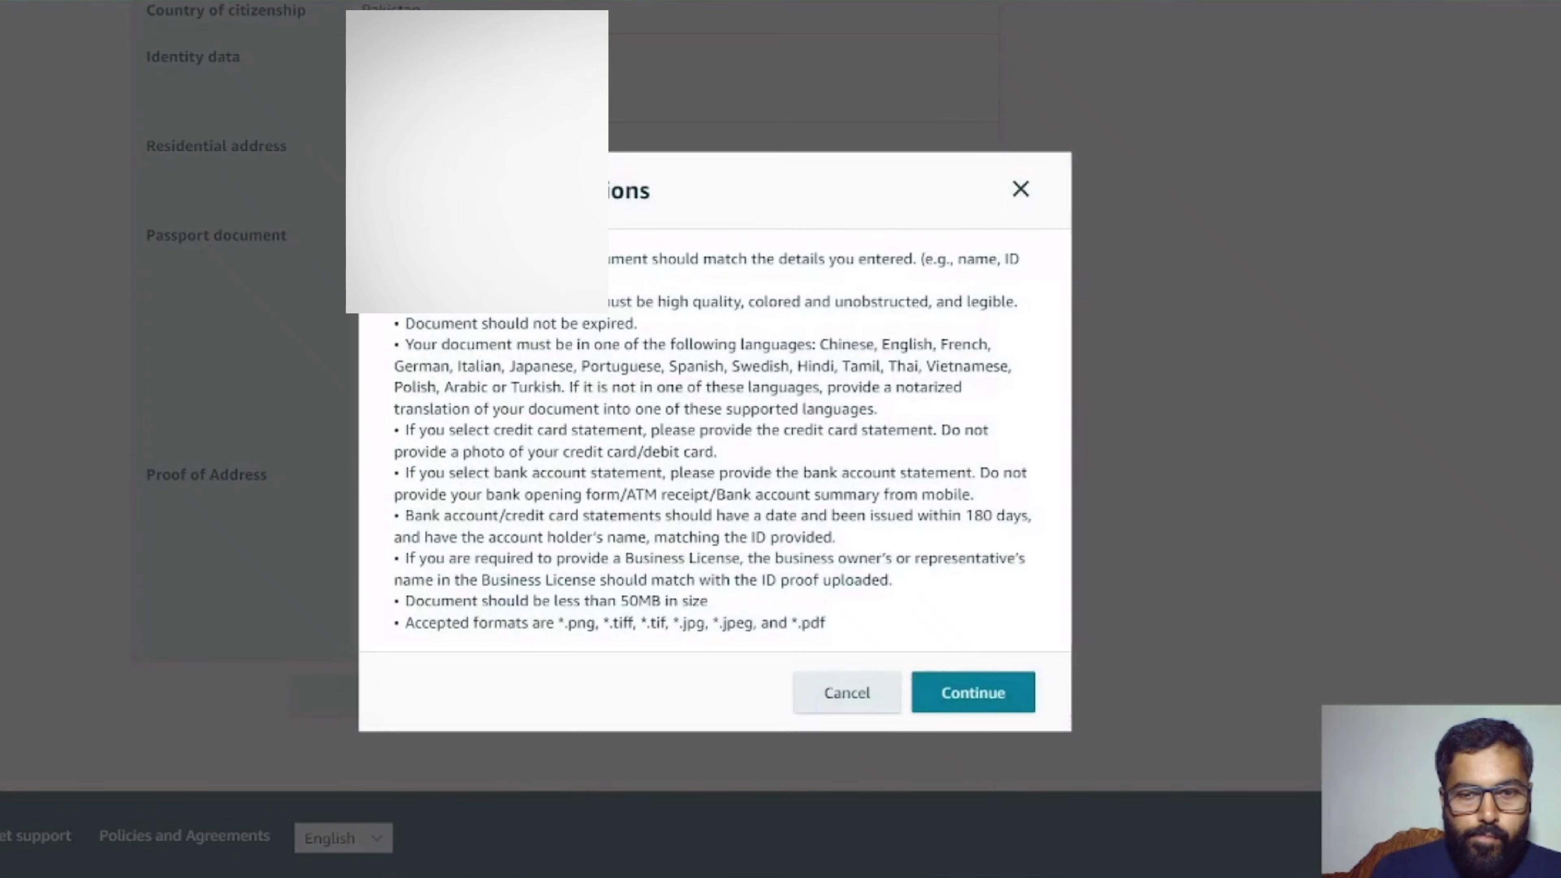
pyautogui.click(974, 692)
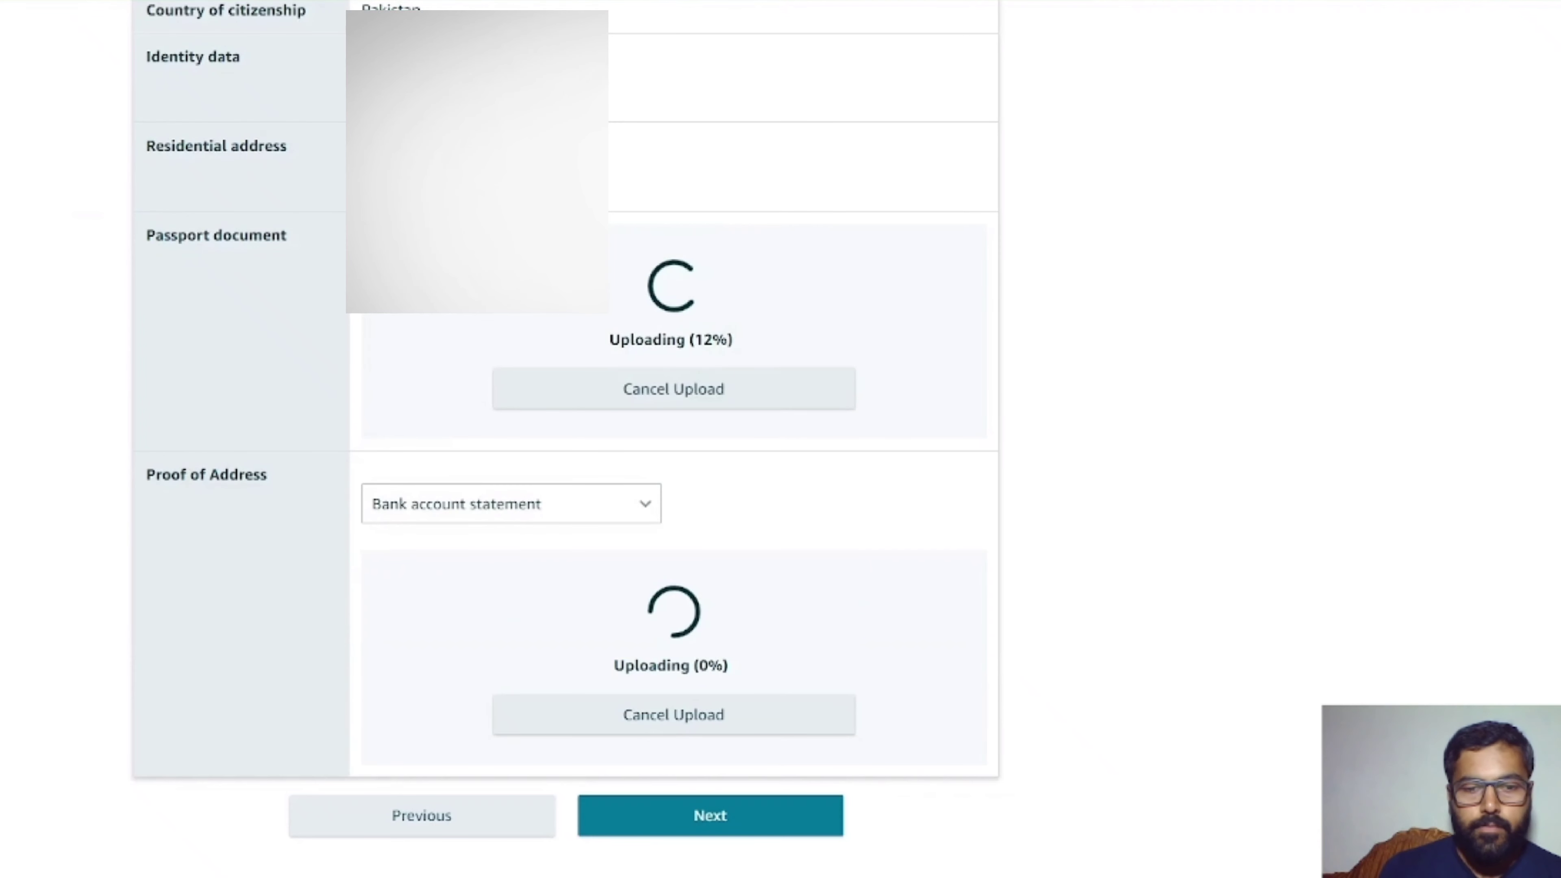
pyautogui.scroll(-2, 673, 430)
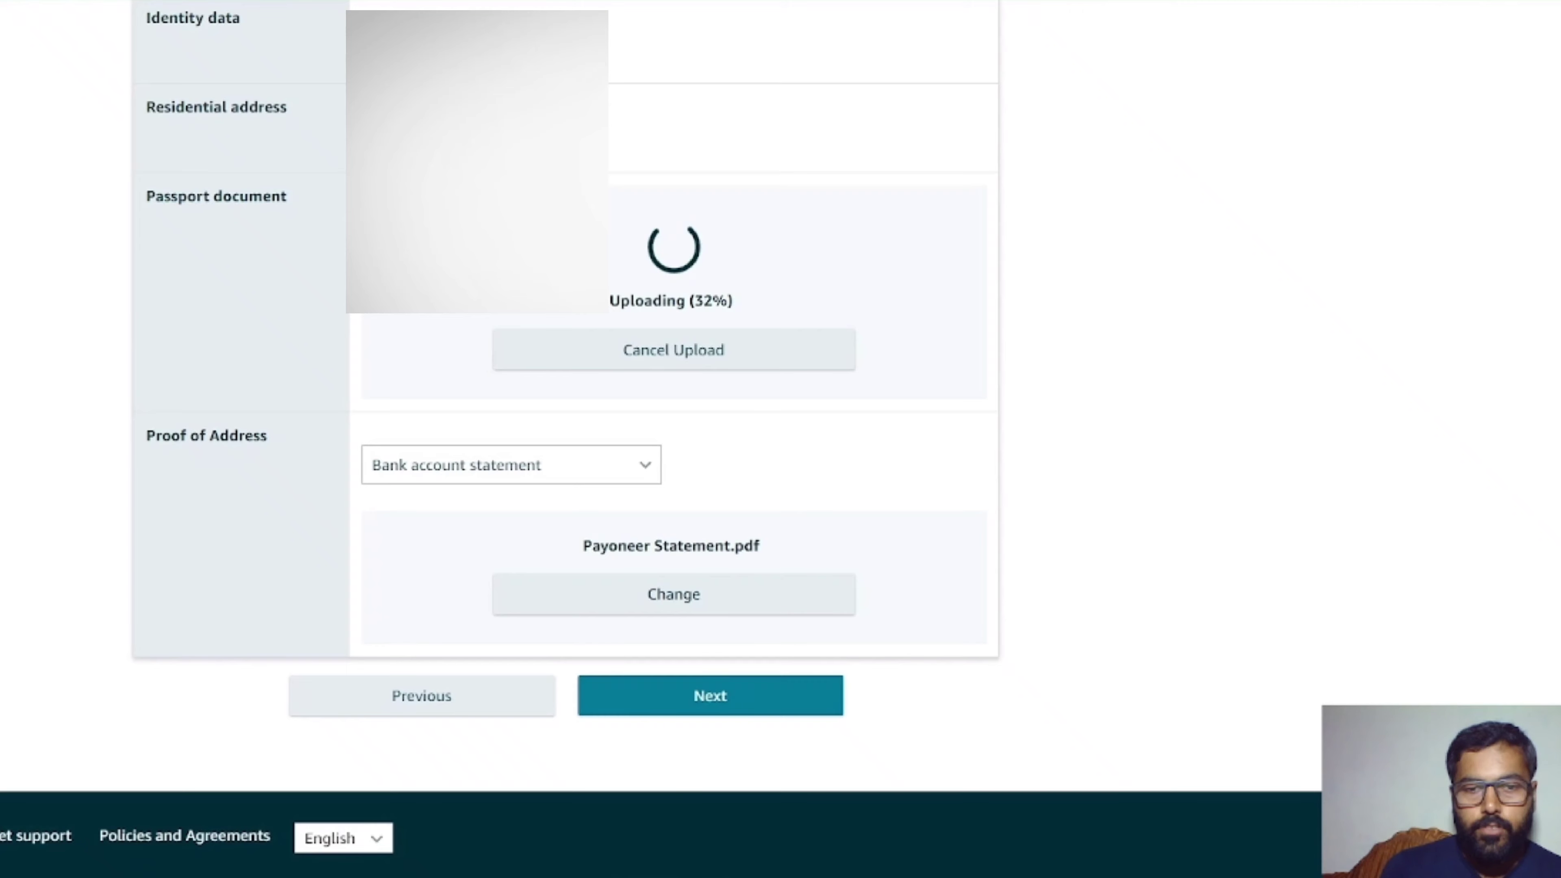
pyautogui.scroll(2, 565, 430)
pyautogui.scroll(-2, 565, 430)
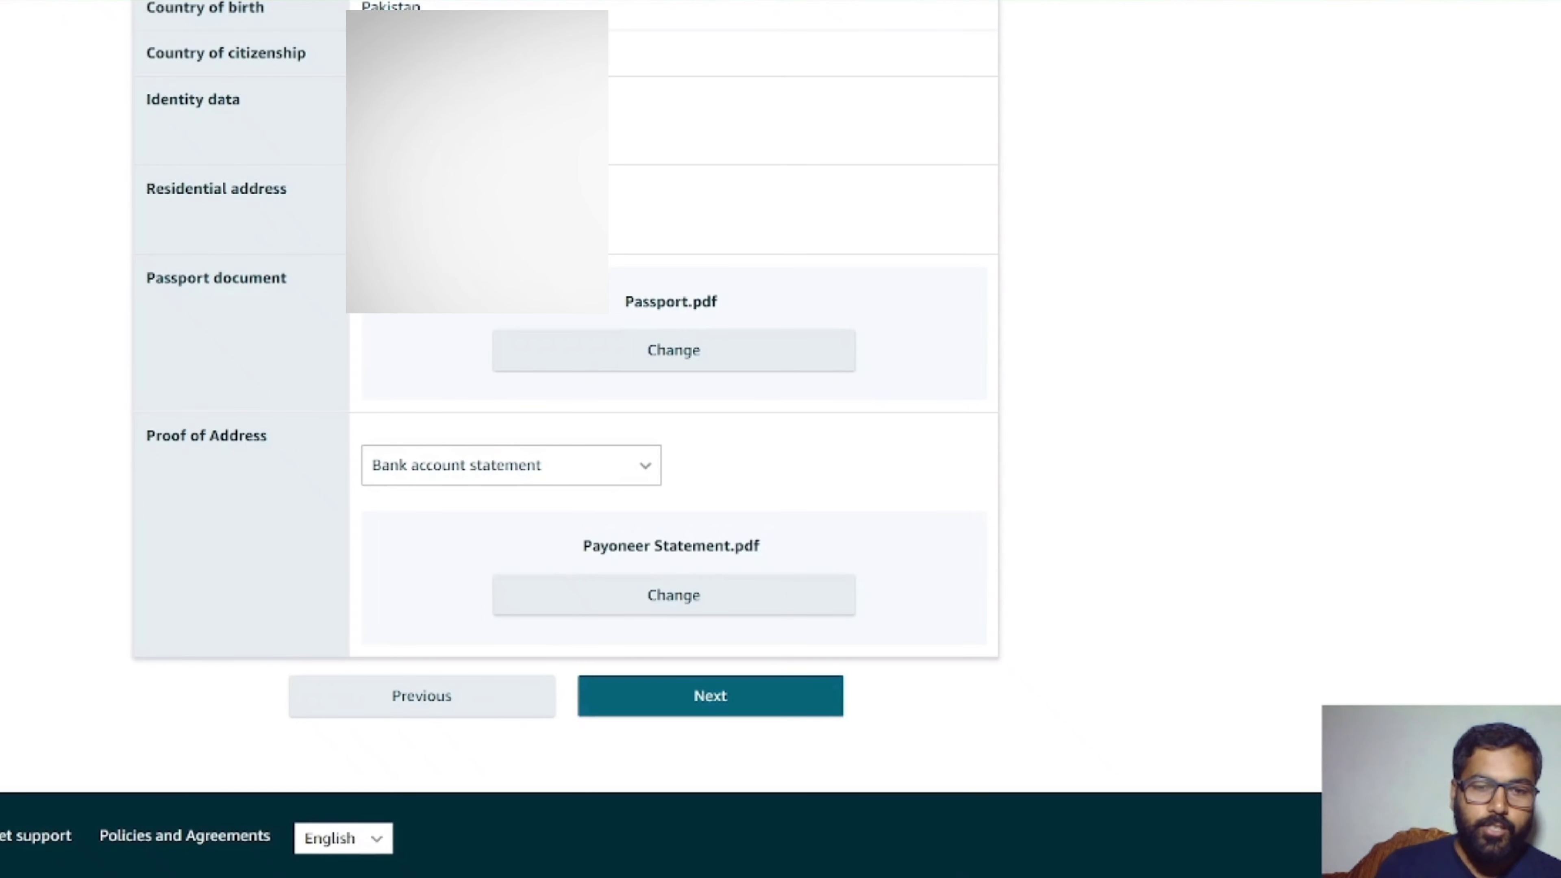
pyautogui.click(709, 696)
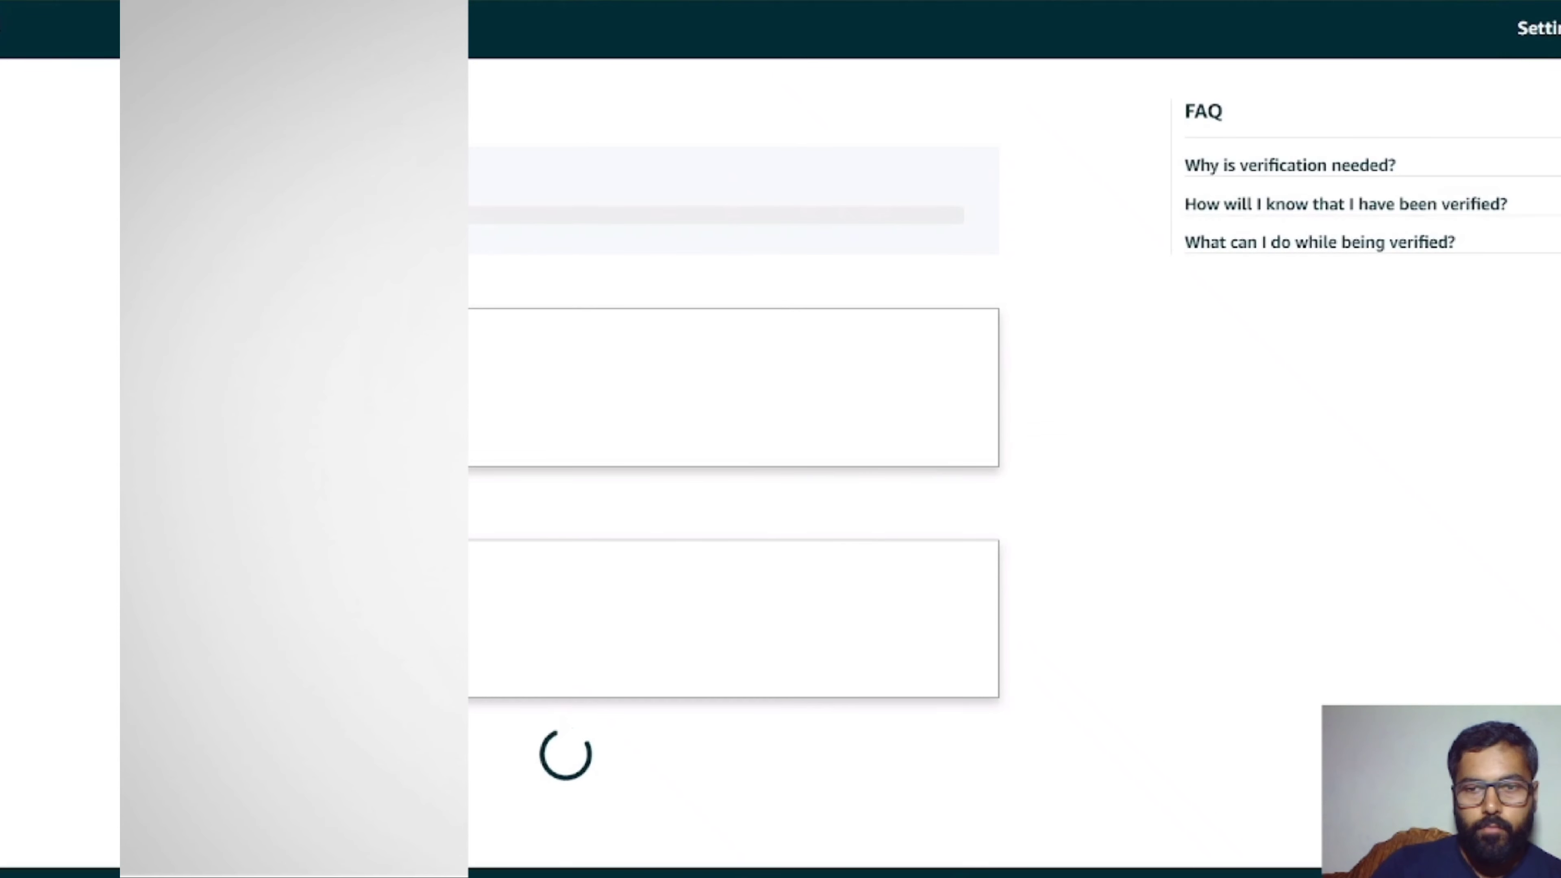
# Review the verification status page, including the submitted information sections, the postcard delivery tracking and the verification code entry area.
pyautogui.scroll(-2, 781, 431)
pyautogui.scroll(-8, 732, 431)
pyautogui.scroll(4, 731, 431)
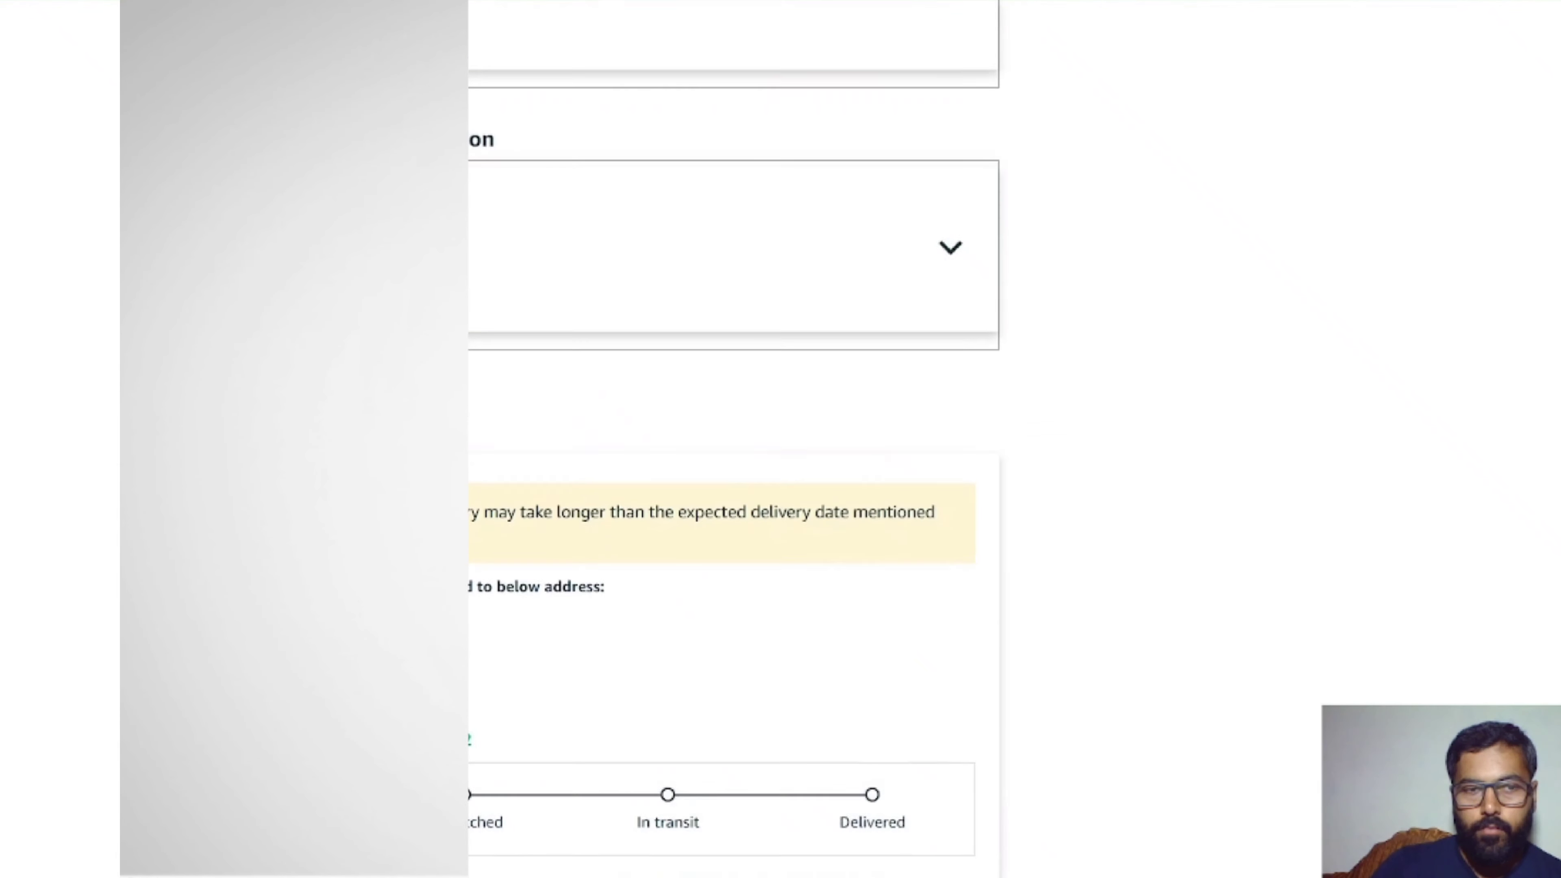
pyautogui.scroll(4, 731, 430)
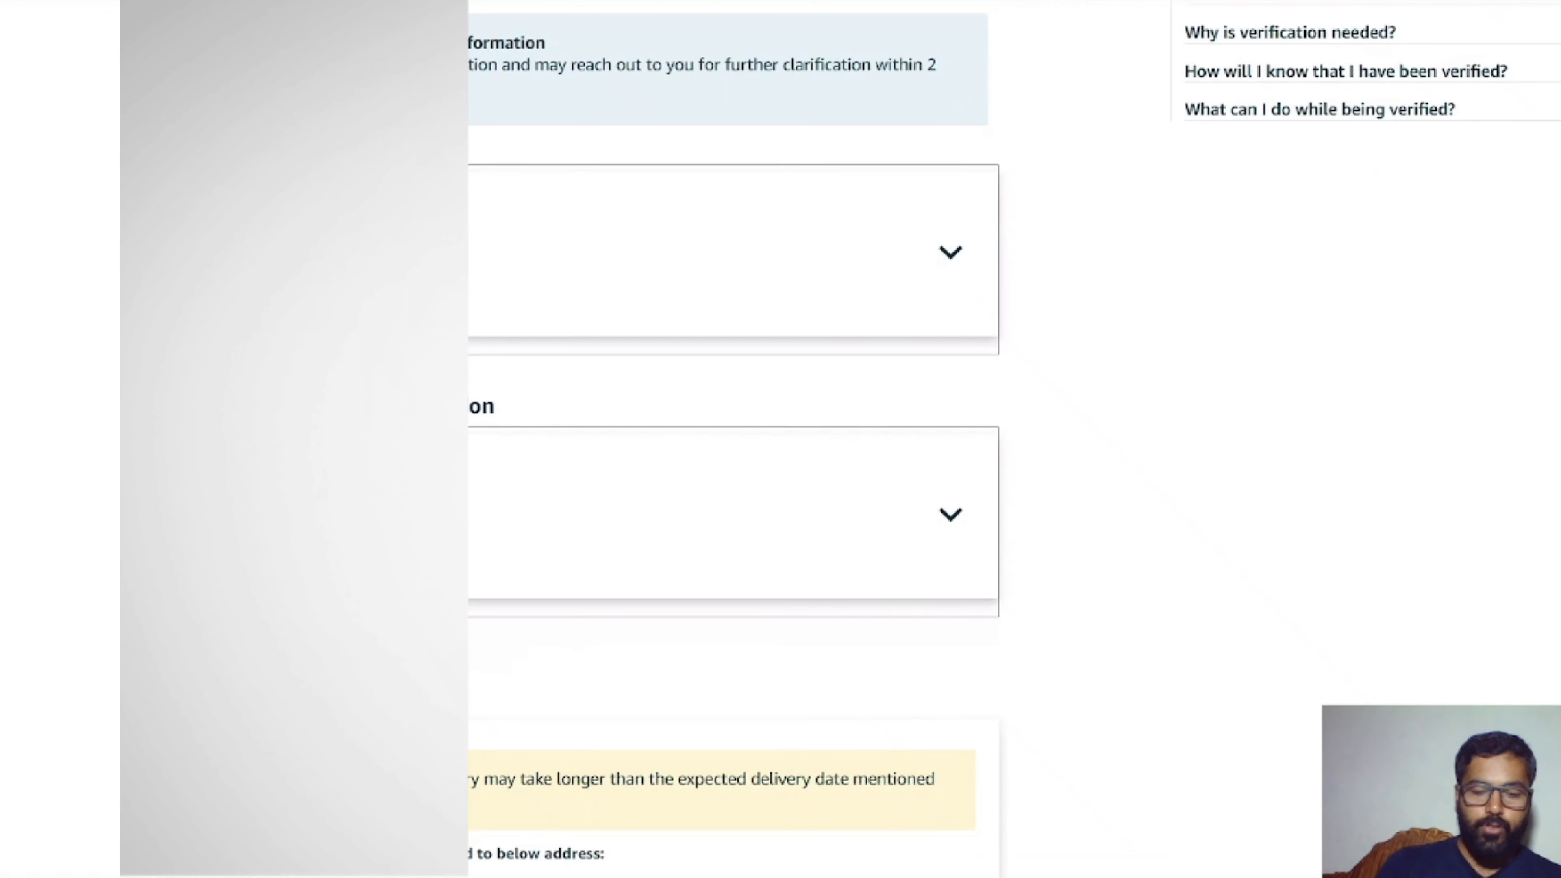
pyautogui.scroll(-10, 731, 431)
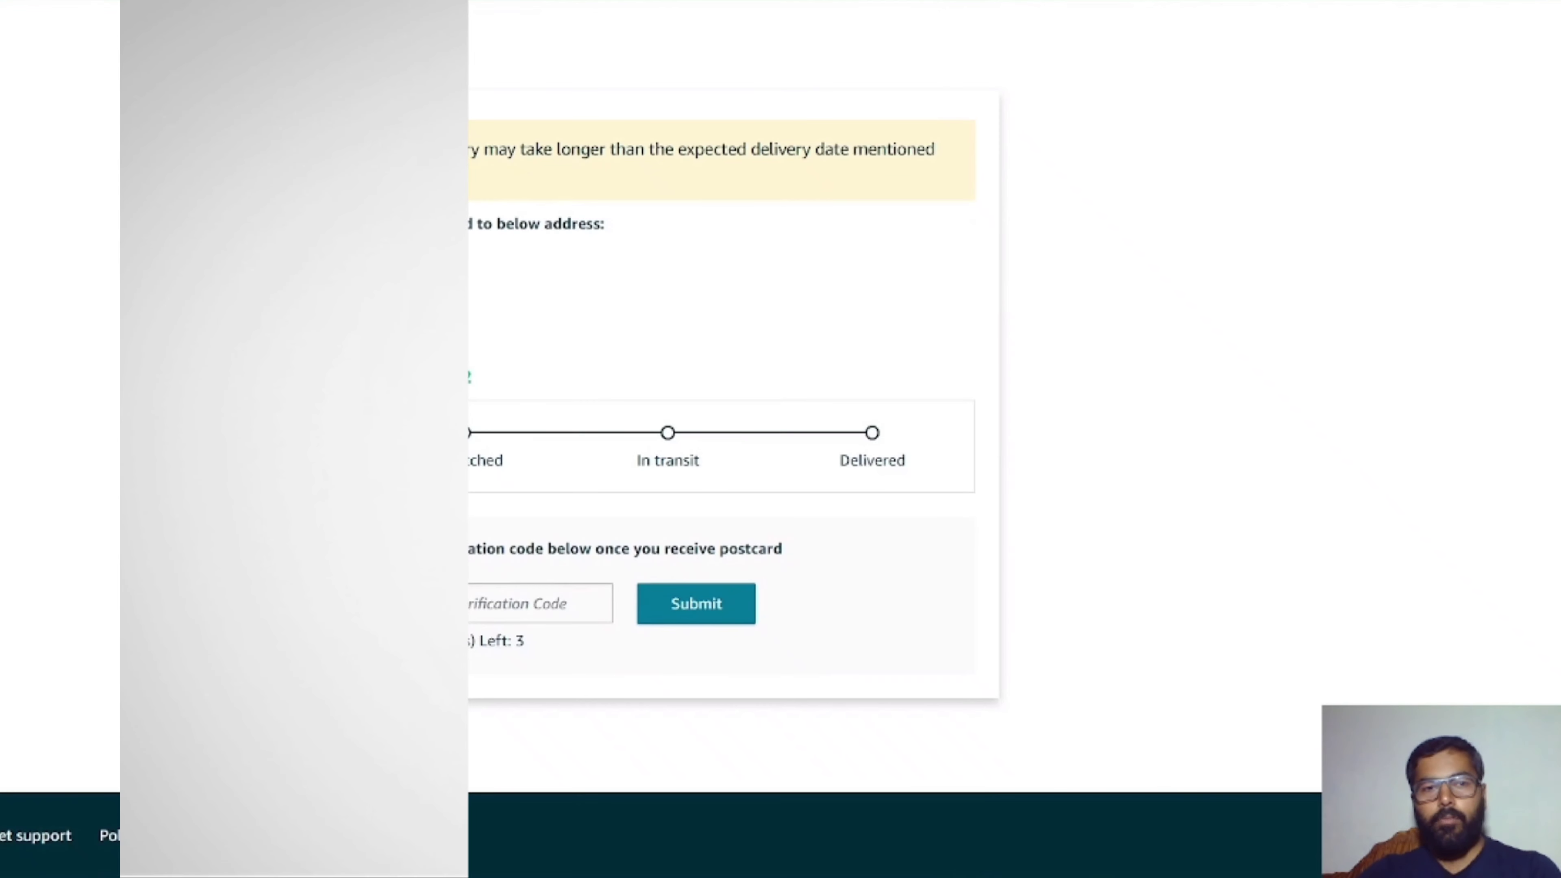